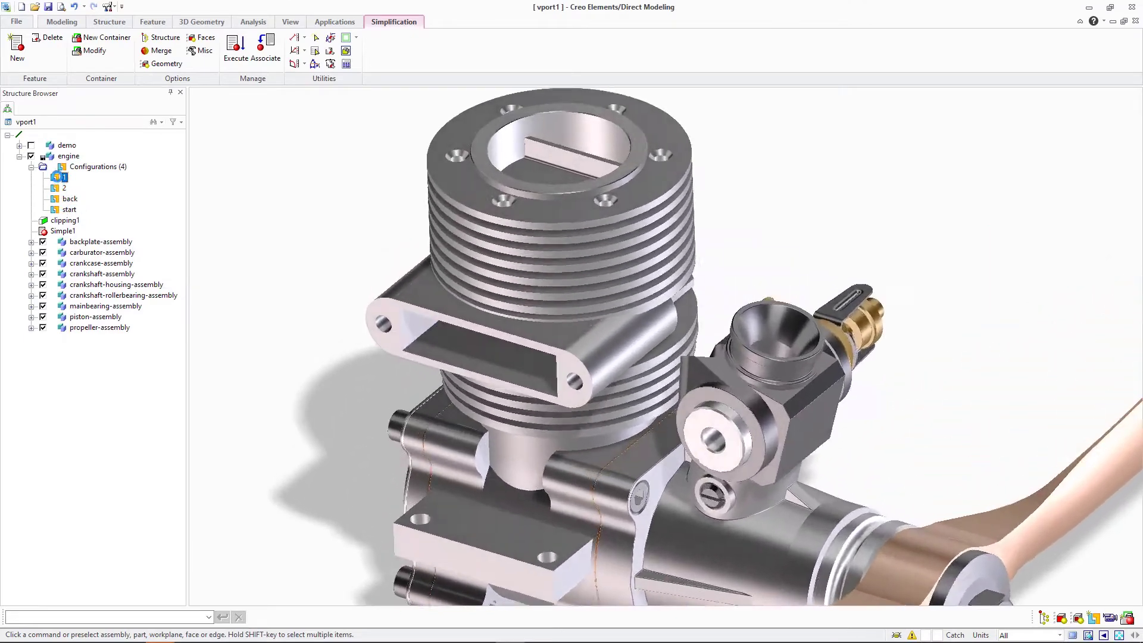
# Show the clipping1 section and preview the default structure simplification, then restore the original.
pyautogui.click(65, 220)
pyautogui.click(159, 38)
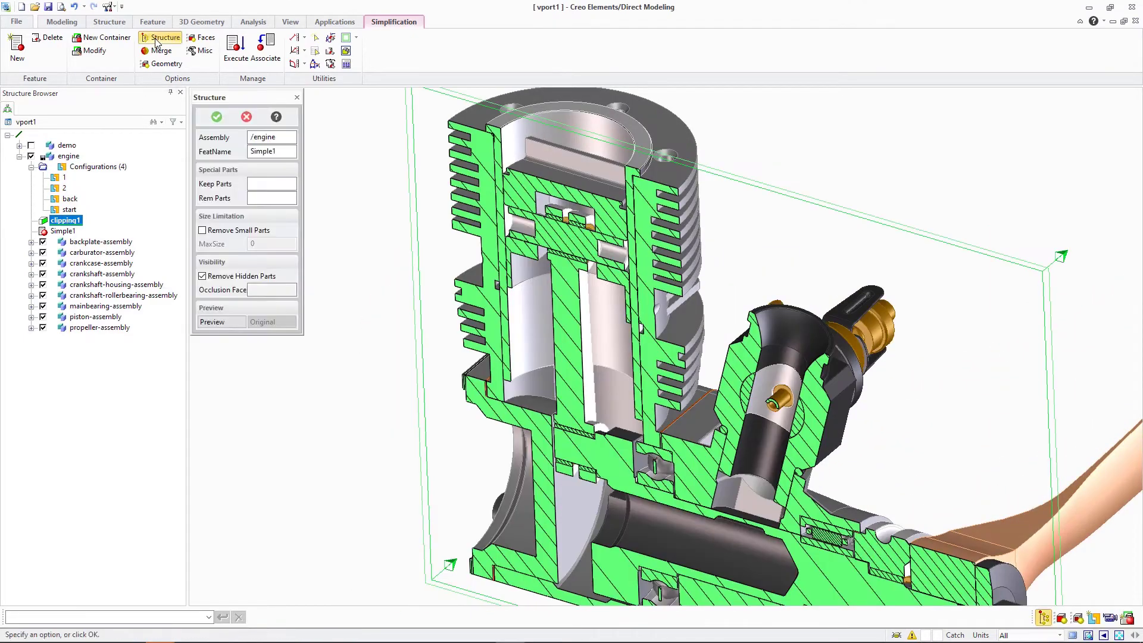
pyautogui.click(213, 323)
pyautogui.click(269, 323)
# Make the cylinder's top ring face the occlusion face, preview hidden-part removal, and accept.
pyautogui.click(230, 290)
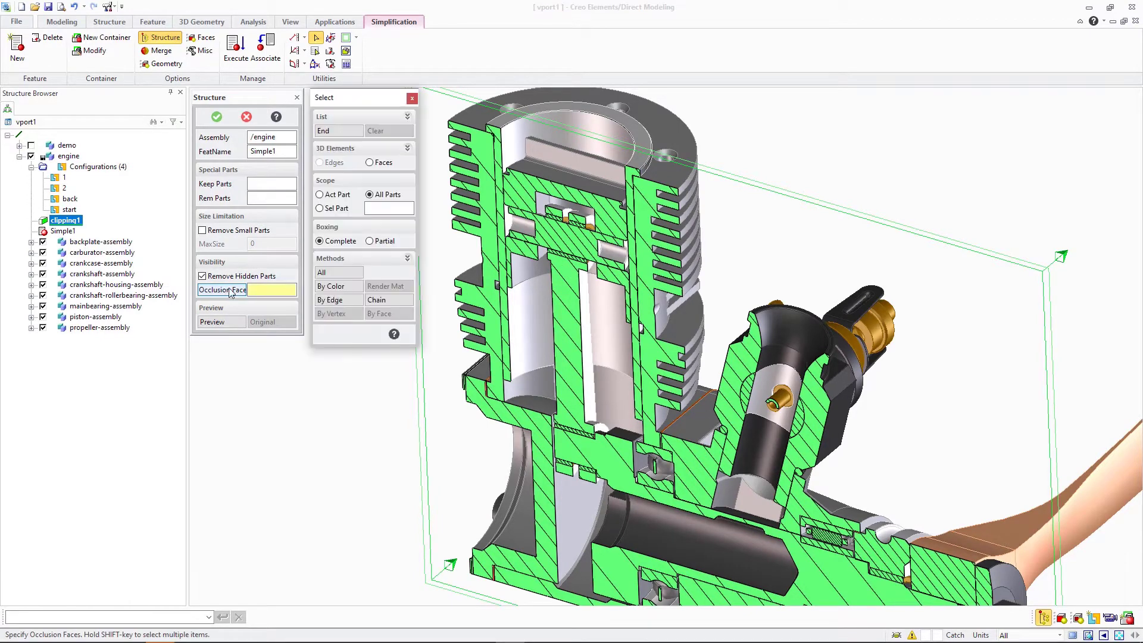
pyautogui.click(509, 128)
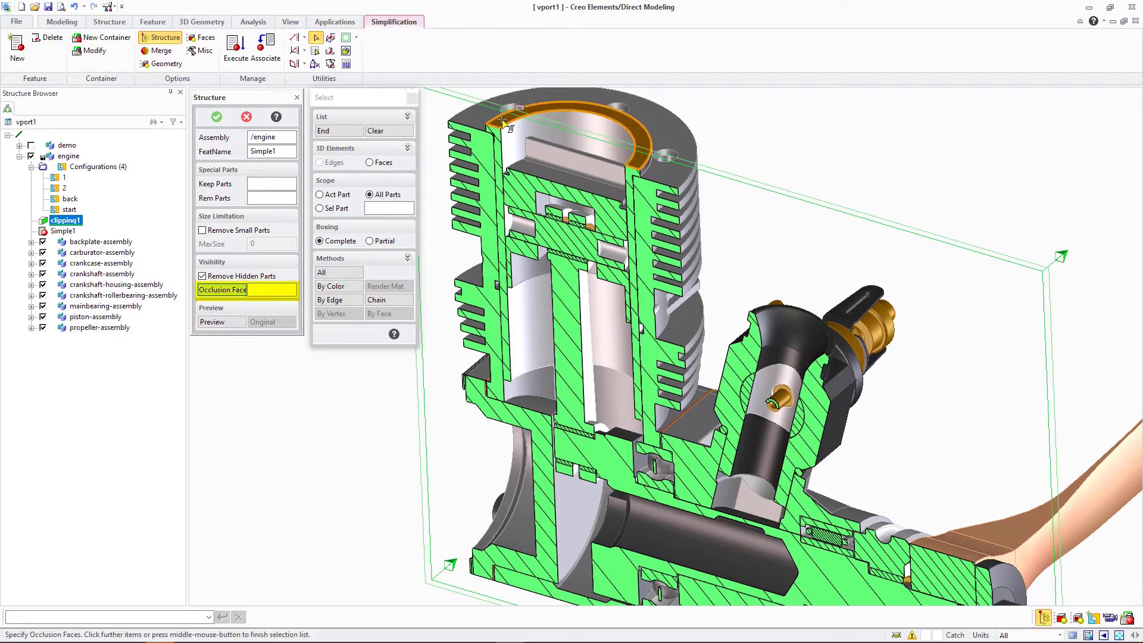
pyautogui.middleClick(338, 137)
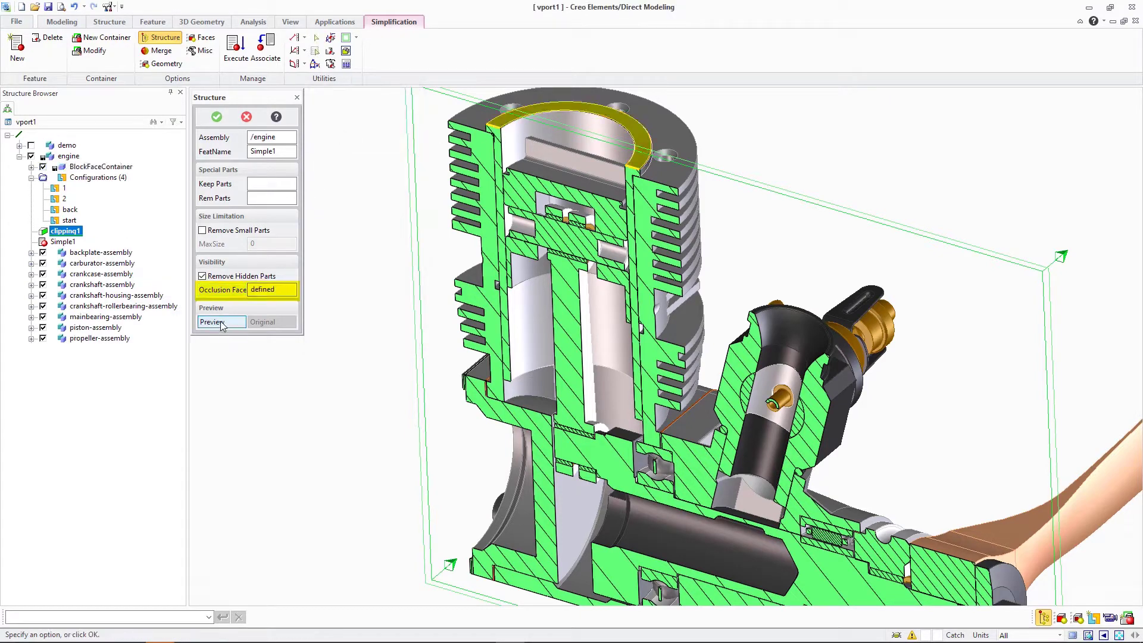
pyautogui.click(214, 323)
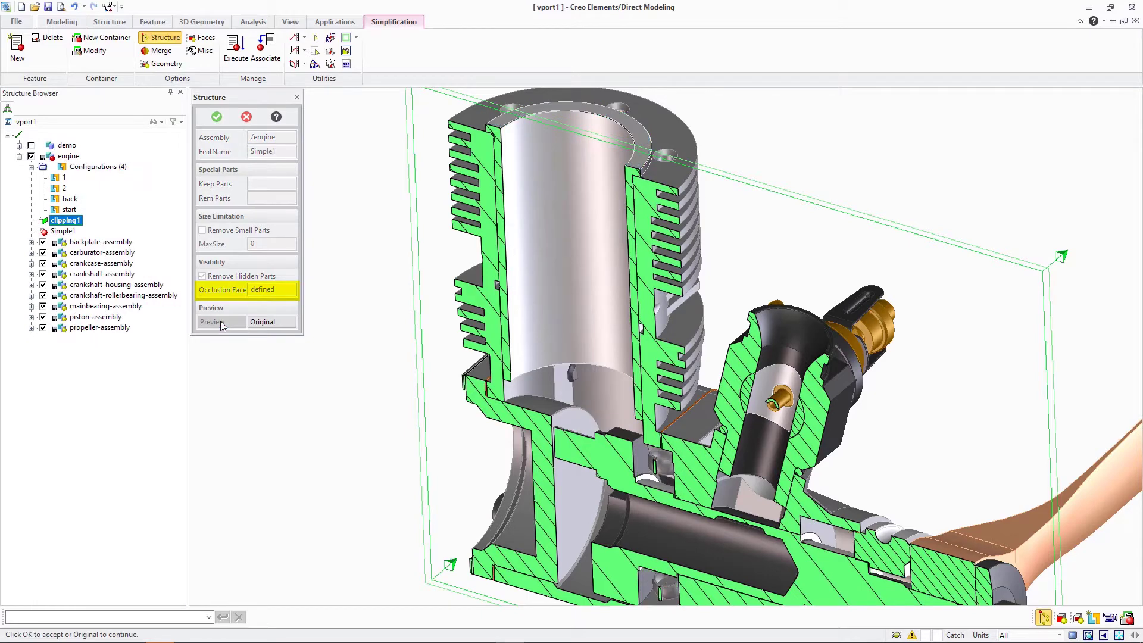
pyautogui.click(262, 322)
pyautogui.click(217, 118)
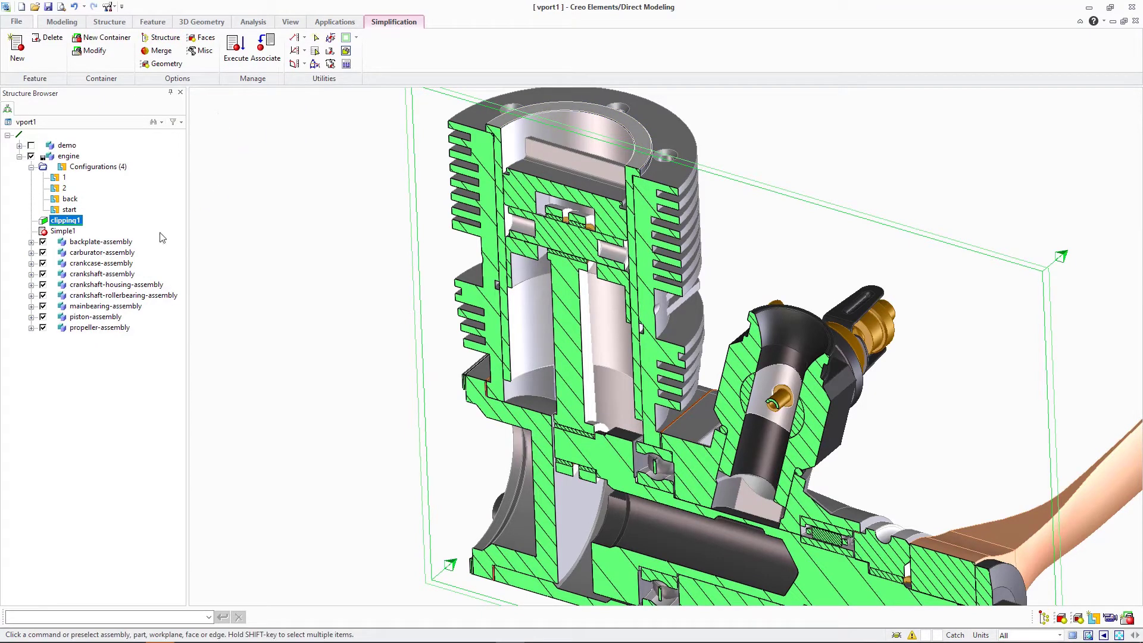
# Show the engine in the back configuration and preview the geometry simplification's pocket removal.
pyautogui.click(72, 222)
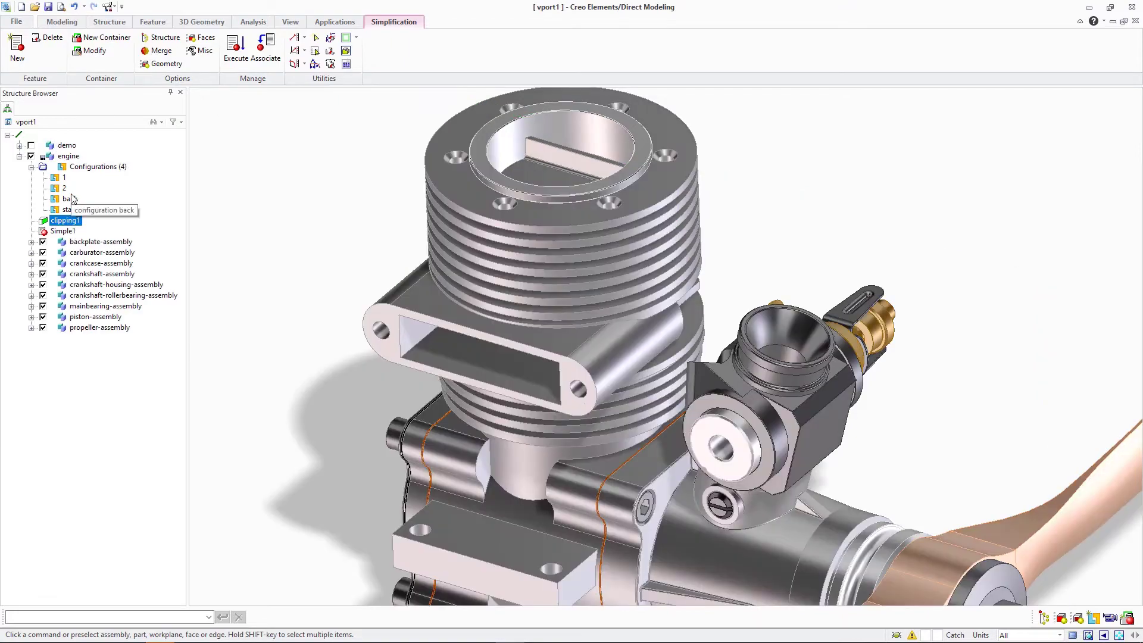
pyautogui.click(69, 199)
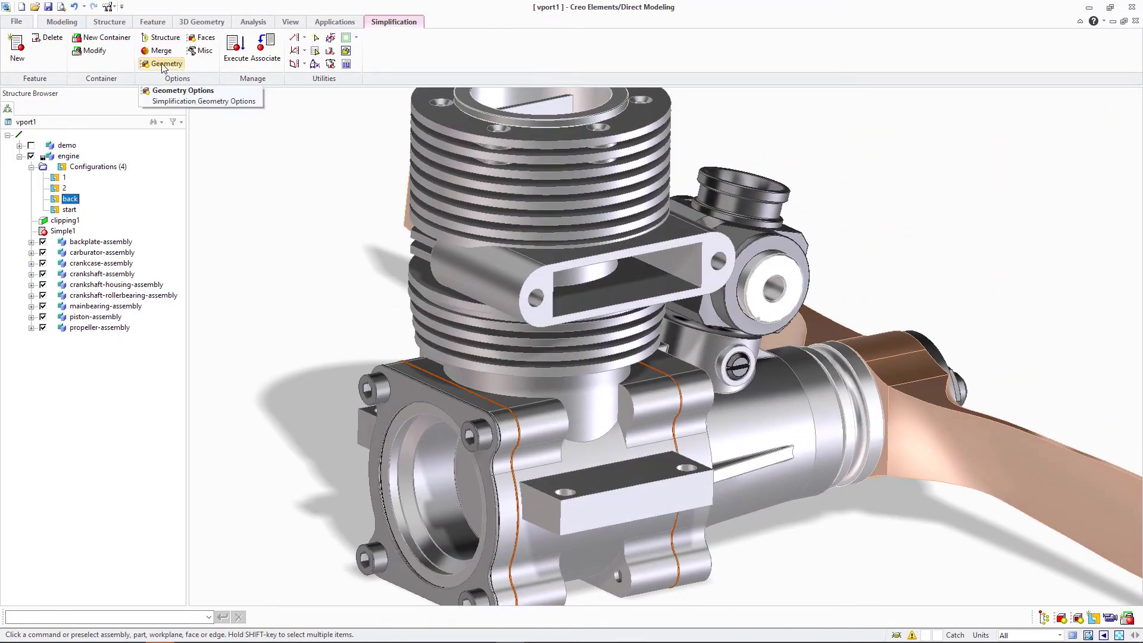
pyautogui.click(164, 64)
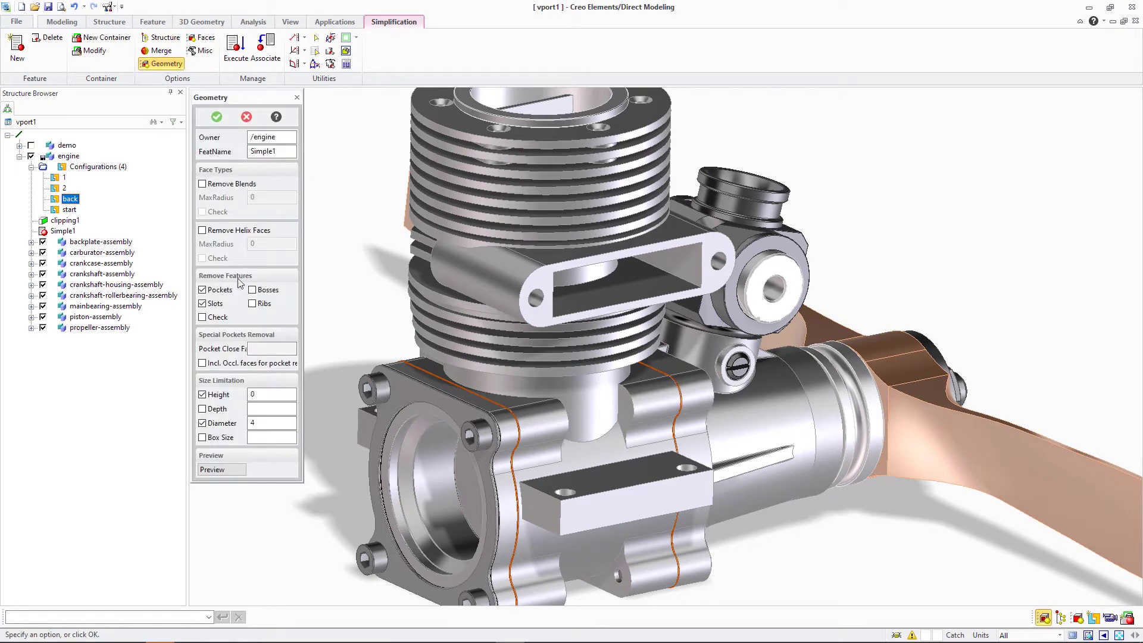
pyautogui.click(236, 470)
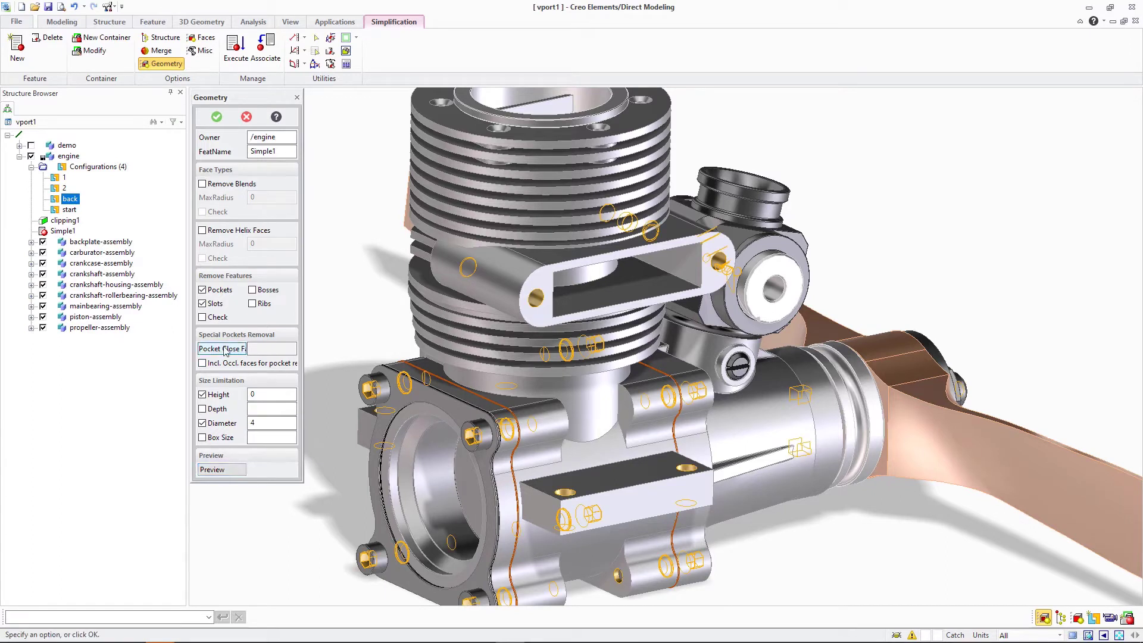
# Set the cylinder lug face and crankcase flange face as pocket closure faces.
pyautogui.click(268, 349)
pyautogui.click(541, 321)
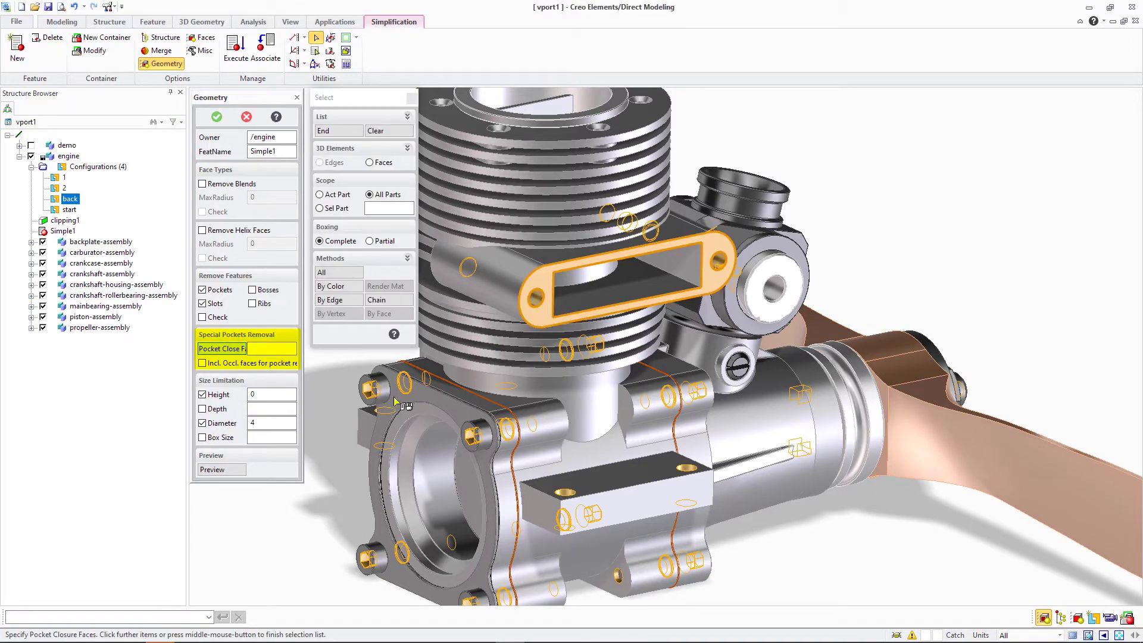
pyautogui.click(774, 287)
pyautogui.middleClick(349, 317)
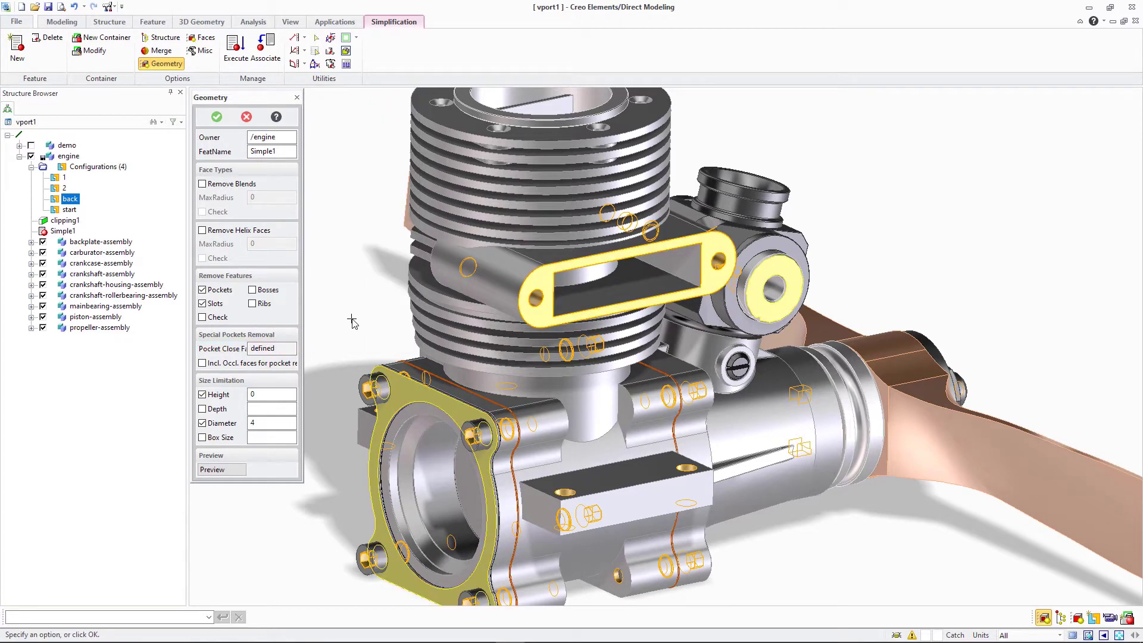
pyautogui.middleClick(321, 159)
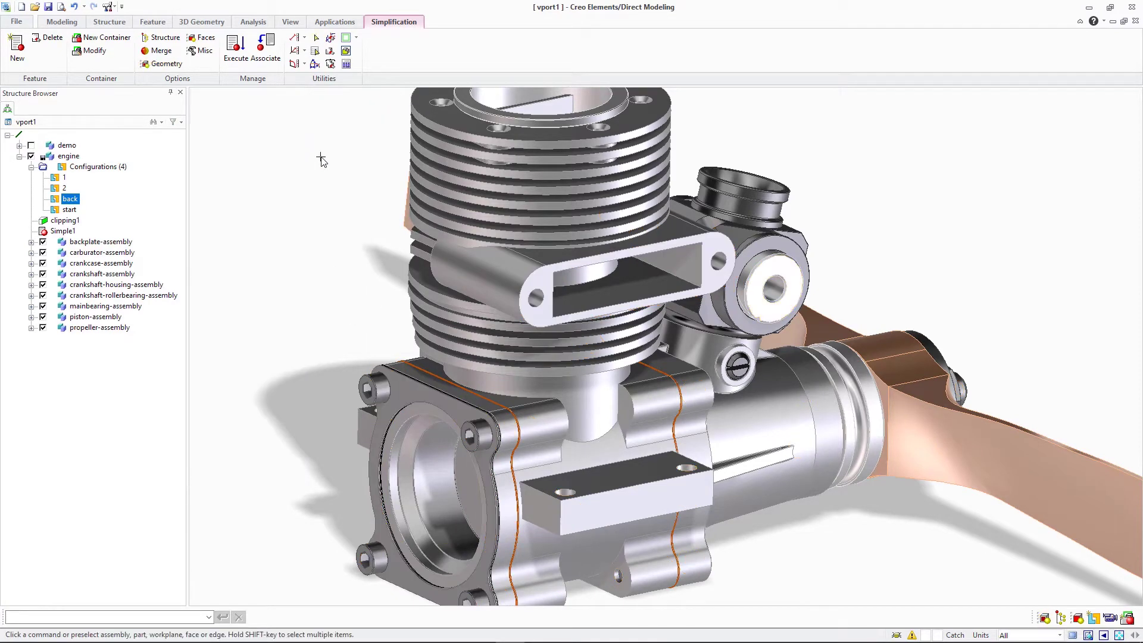
# Preview the executed Simple1 simplification and orbit to view the engine from higher up.
pyautogui.click(239, 68)
pyautogui.click(215, 239)
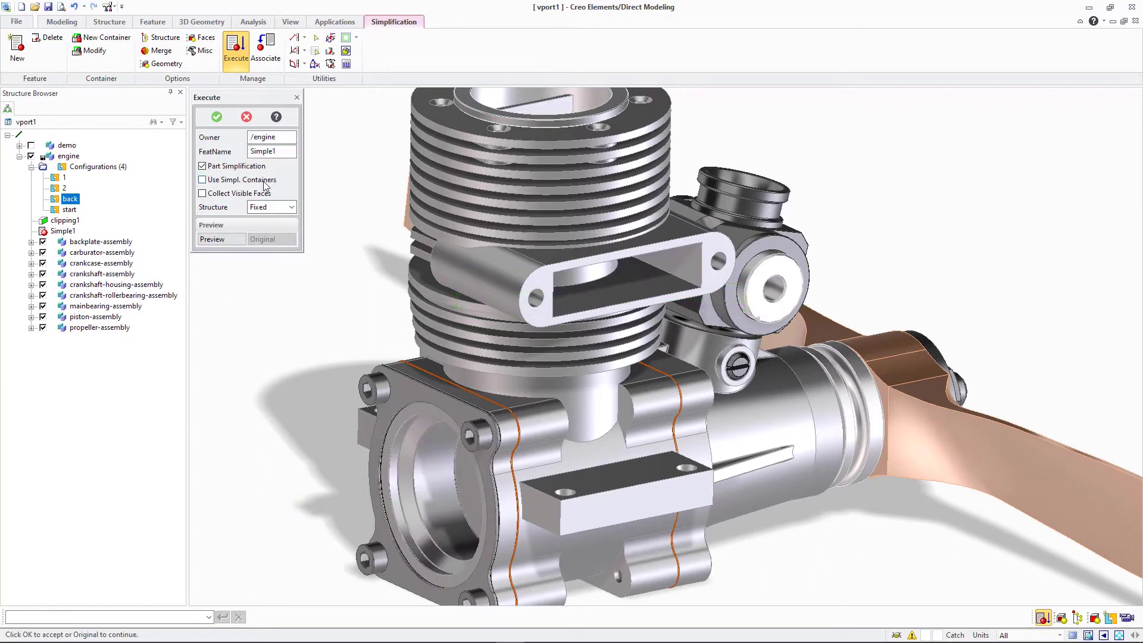
pyautogui.click(217, 117)
pyautogui.moveTo(277, 157); pyautogui.dragTo(334, 220, button='middle')
# Enable Incl. Occl. faces for pocket removal, preview, restore the original, and cancel execution.
pyautogui.click(166, 64)
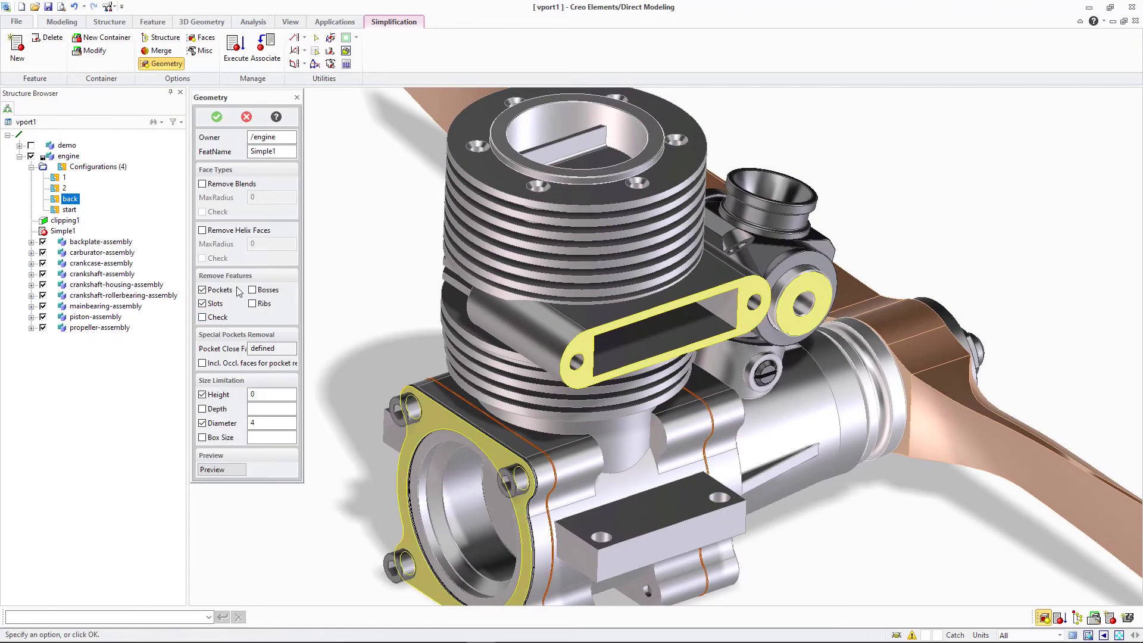
pyautogui.click(202, 363)
pyautogui.click(216, 117)
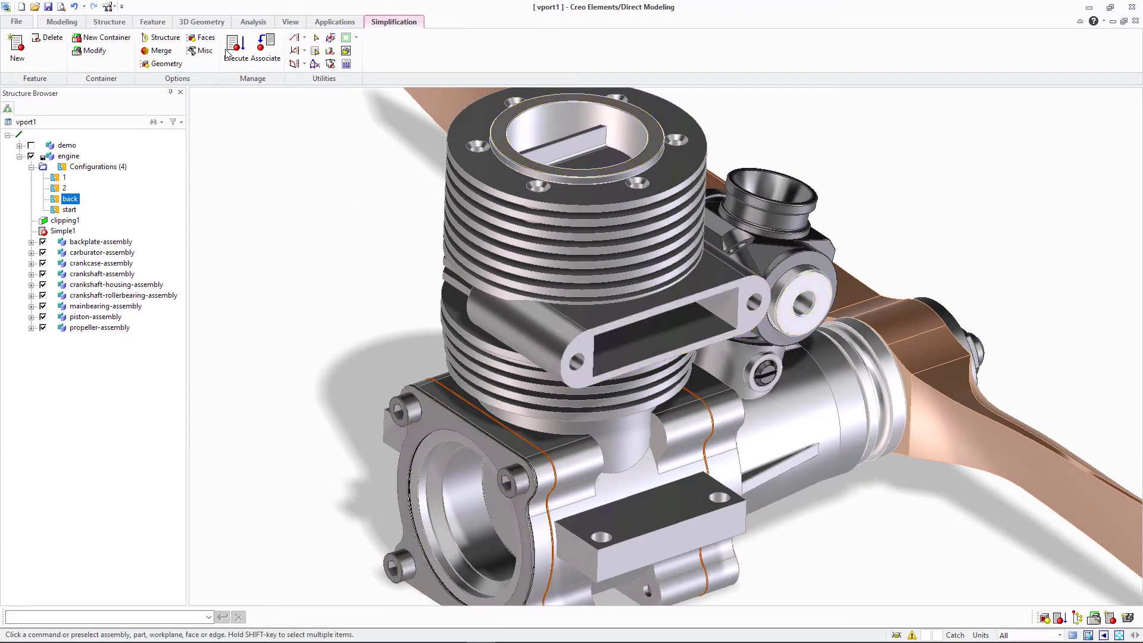
pyautogui.click(211, 239)
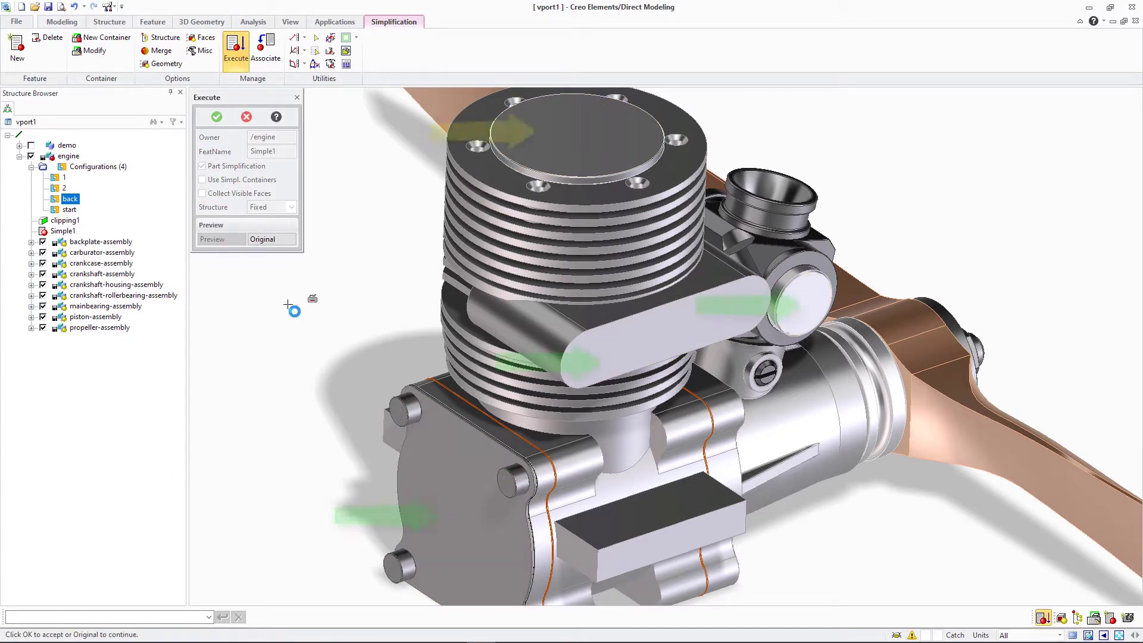
pyautogui.click(273, 239)
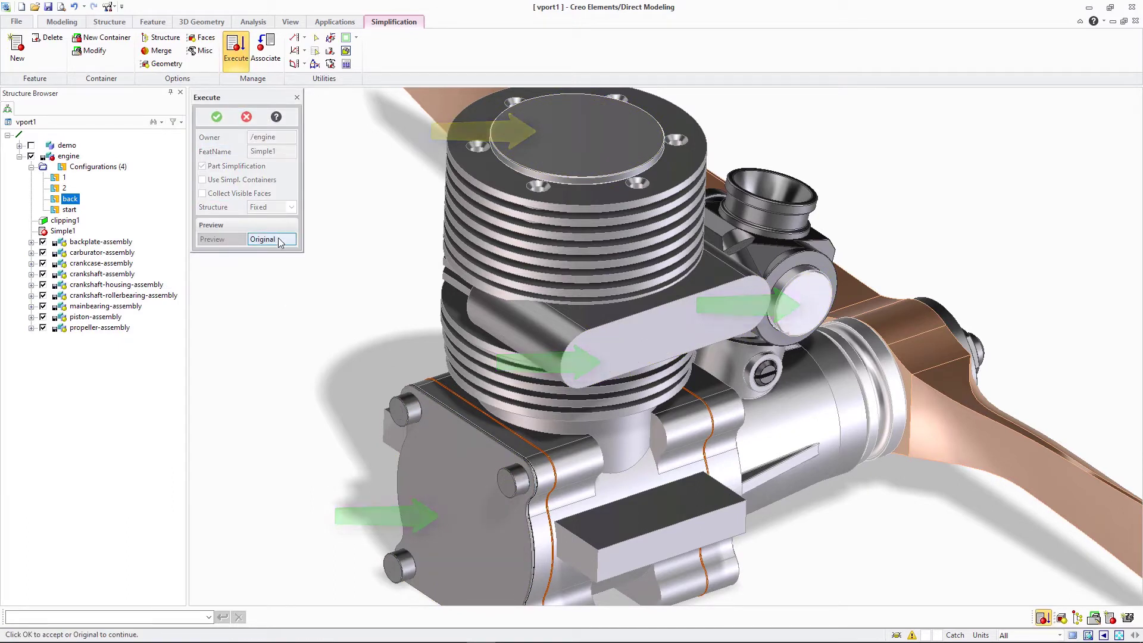
pyautogui.click(247, 117)
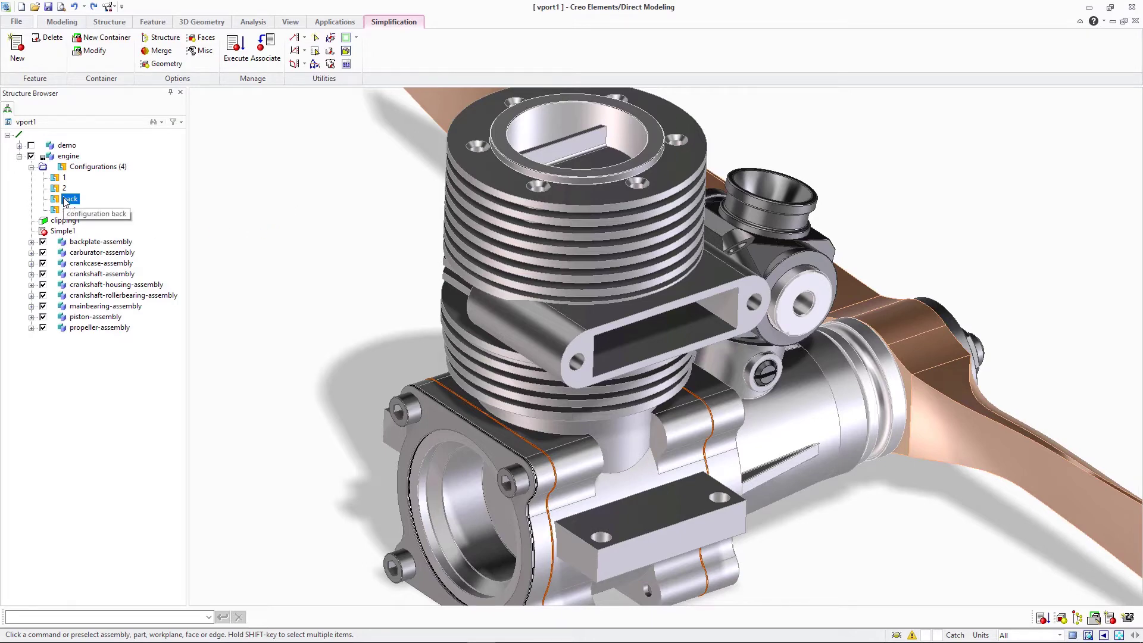
# Show configuration 2 and create occlusion container Simpl_occl_1 owned by /engine.
pyautogui.doubleClick(66, 203)
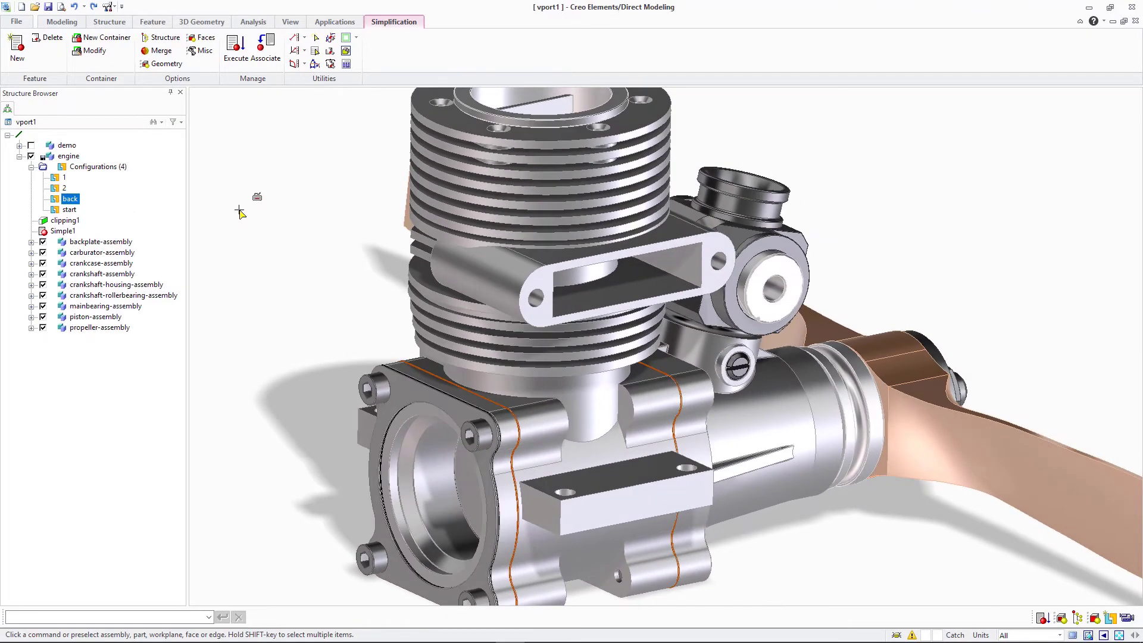
pyautogui.doubleClick(63, 188)
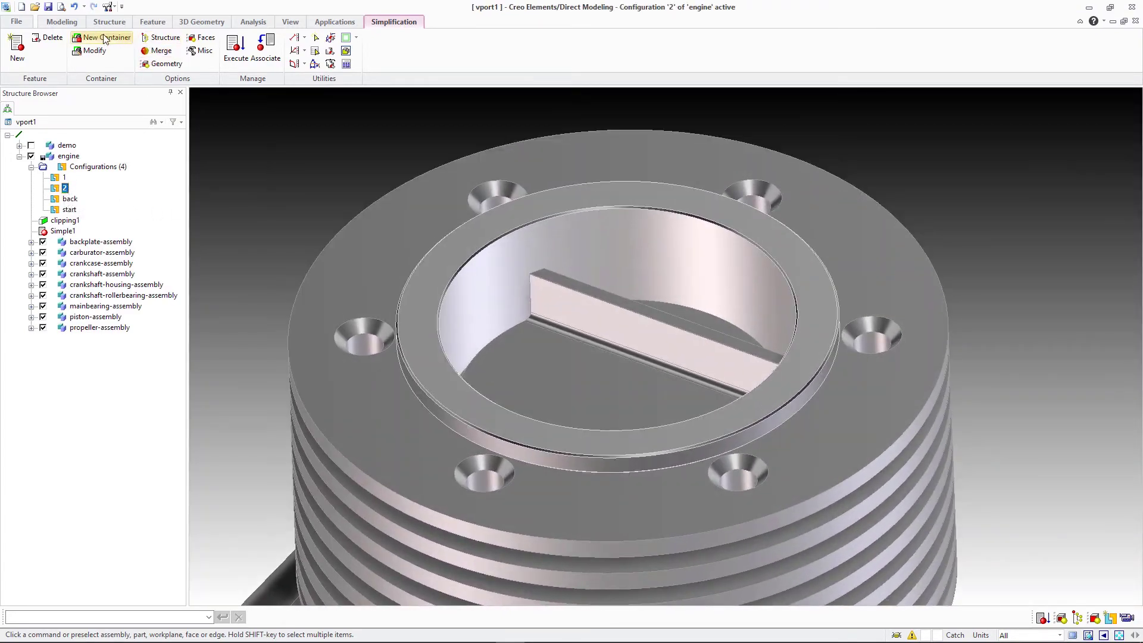
pyautogui.click(104, 39)
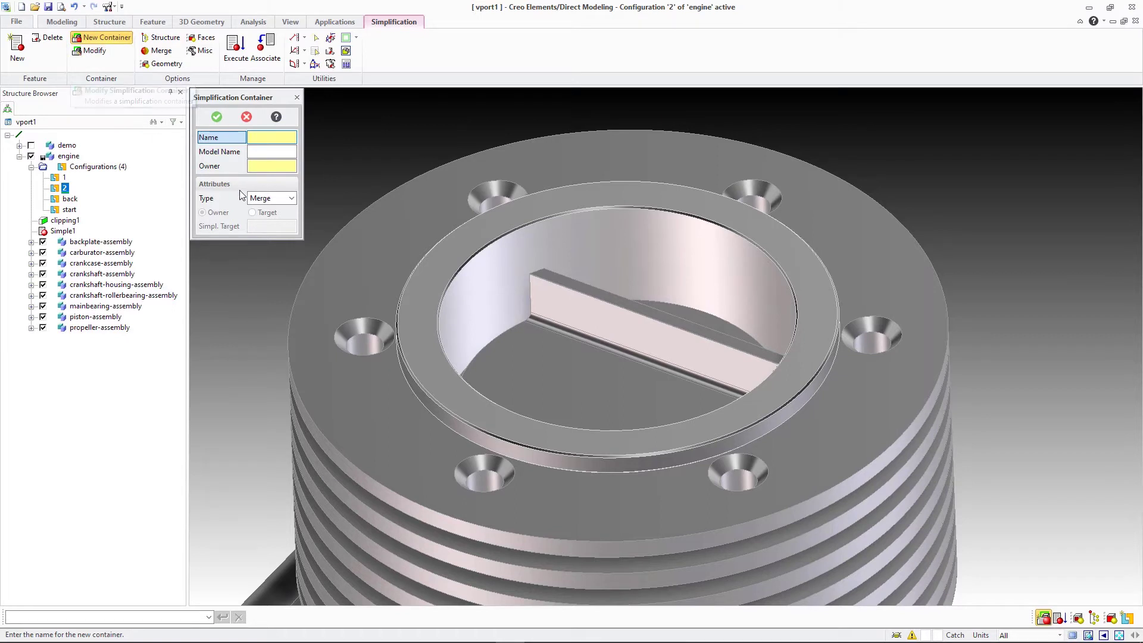
pyautogui.click(292, 199)
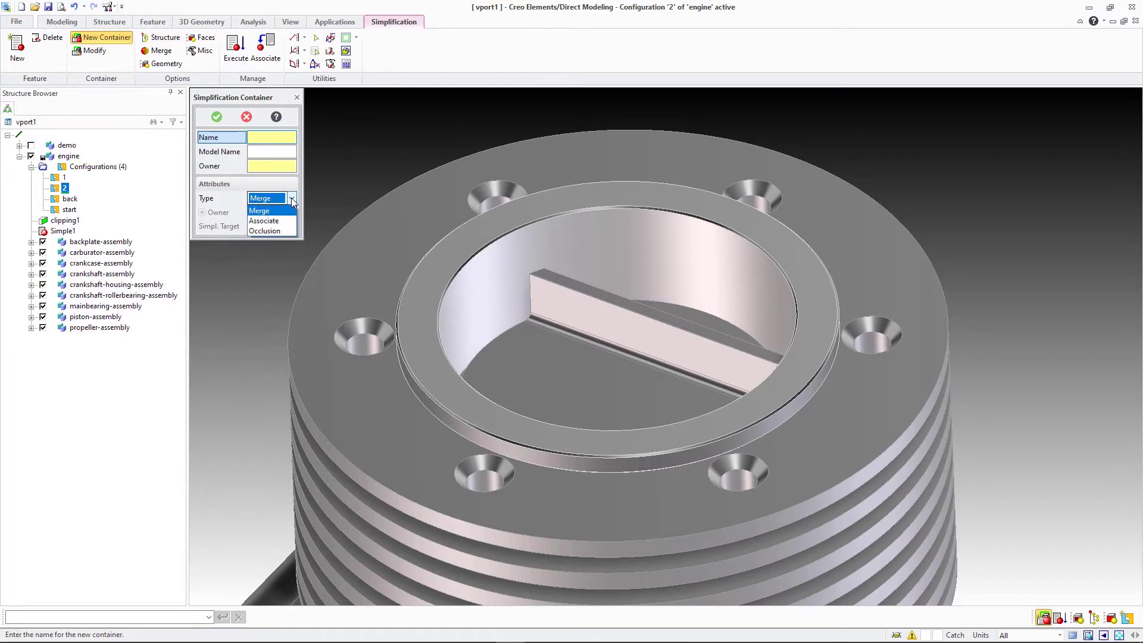
pyautogui.click(284, 232)
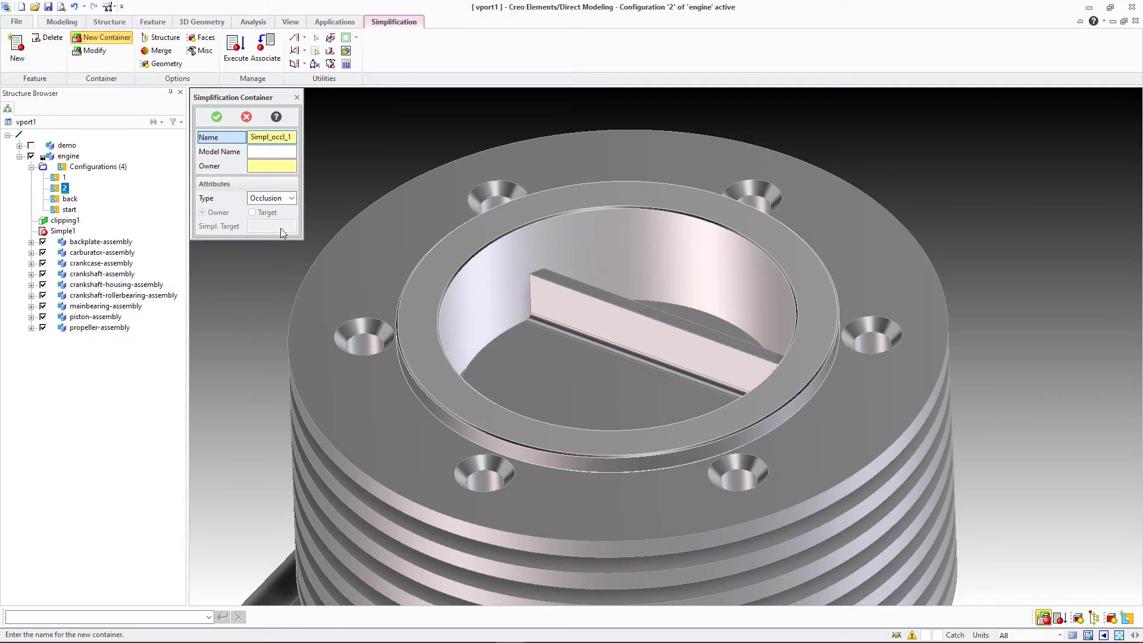
pyautogui.press('Return')
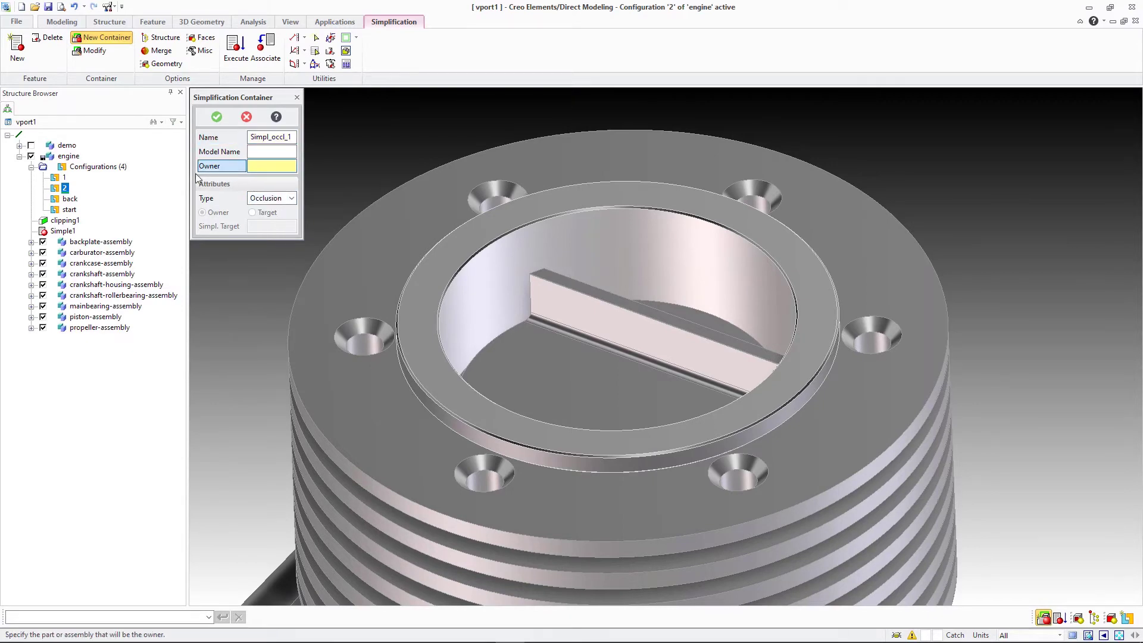
pyautogui.click(68, 156)
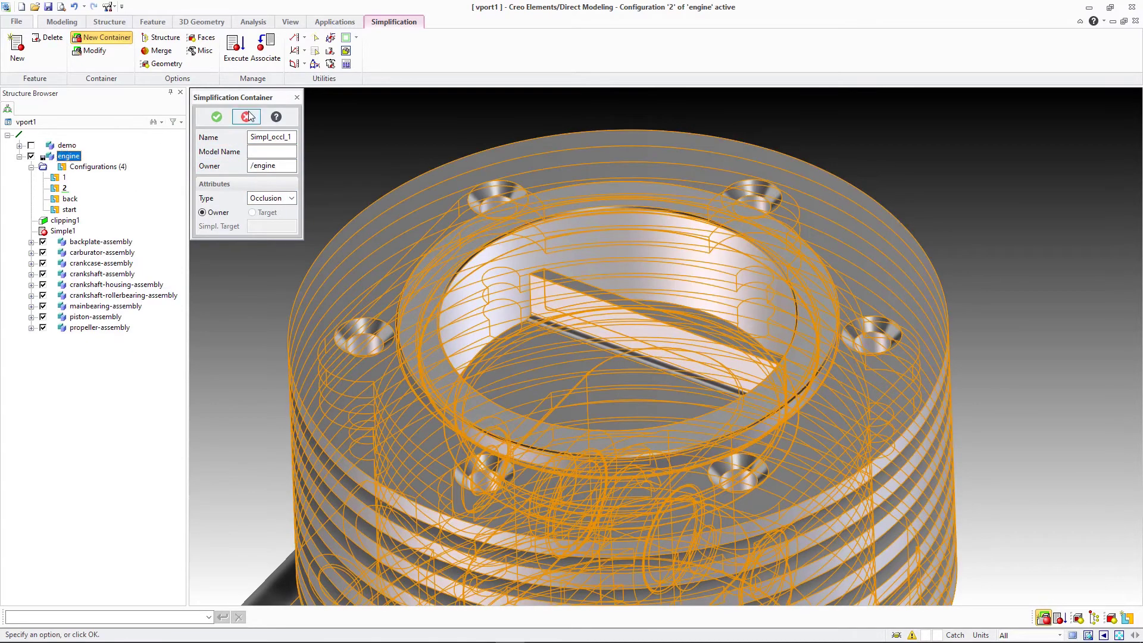
pyautogui.click(219, 117)
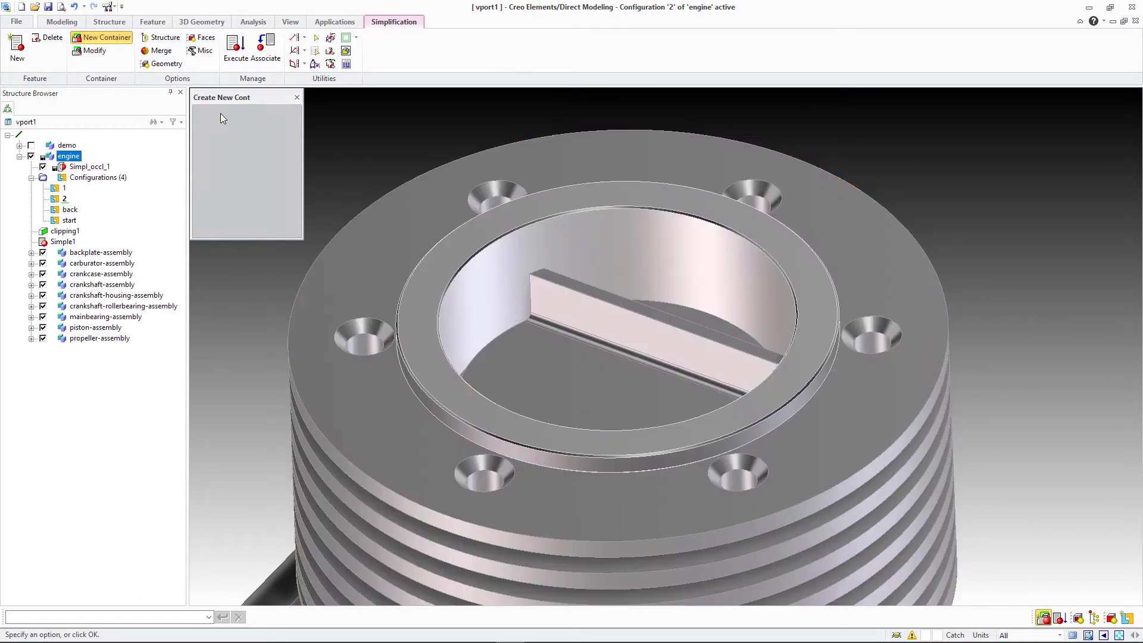
# Insert blocking_face_1 bounded by the cylinder-top outer ring edge into Simpl_occl_1.
pyautogui.click(202, 23)
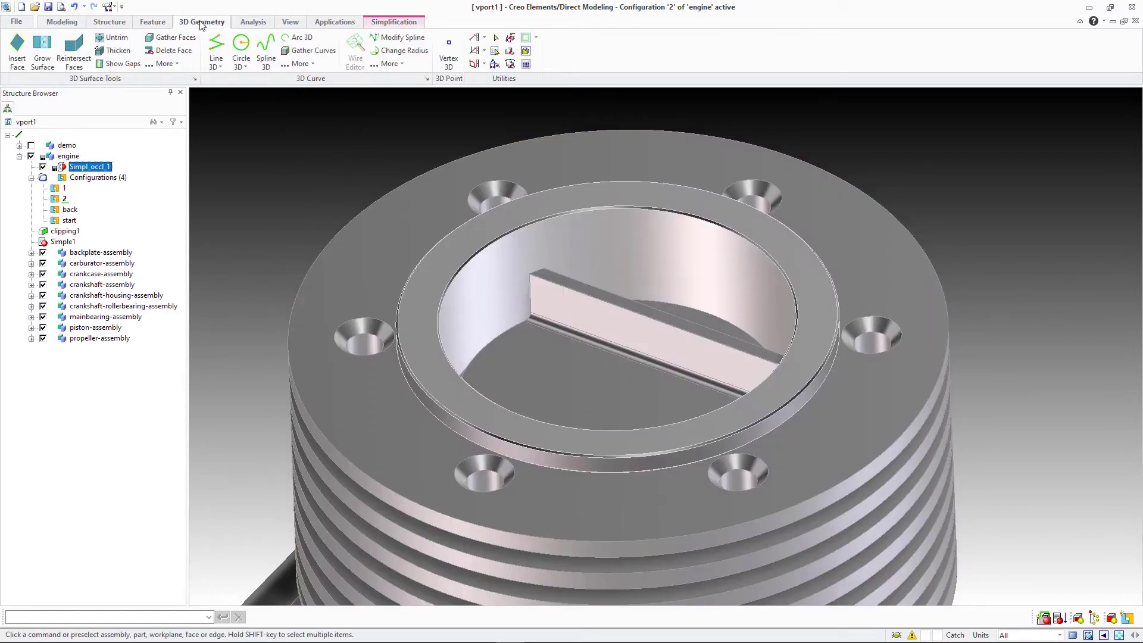
pyautogui.click(18, 47)
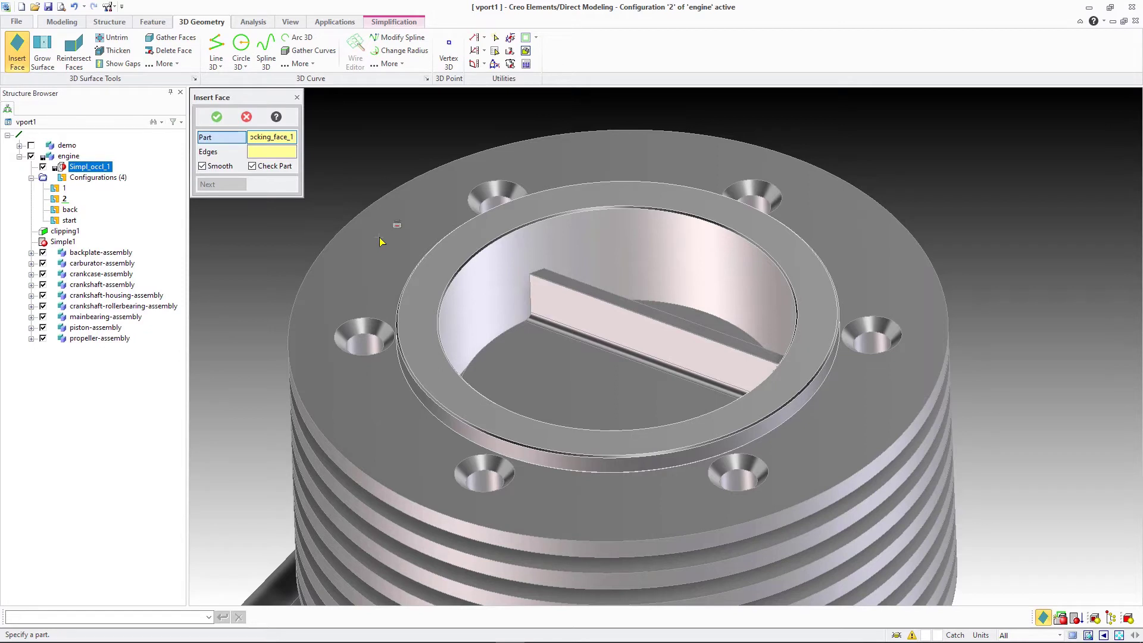
pyautogui.press('Return')
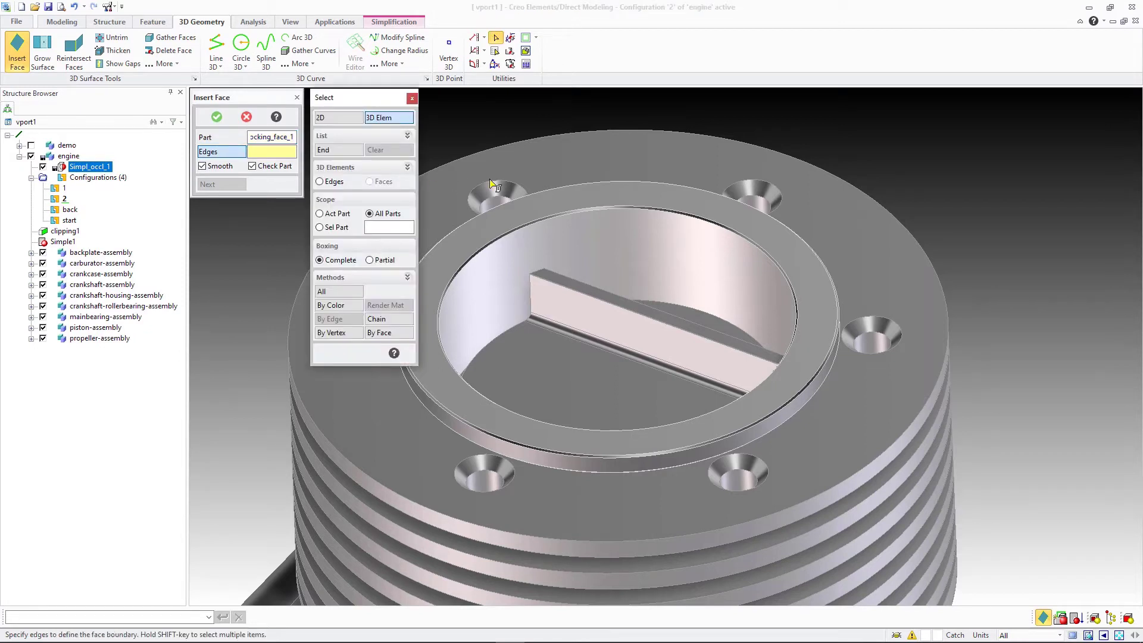
pyautogui.click(509, 204)
pyautogui.middleClick(510, 206)
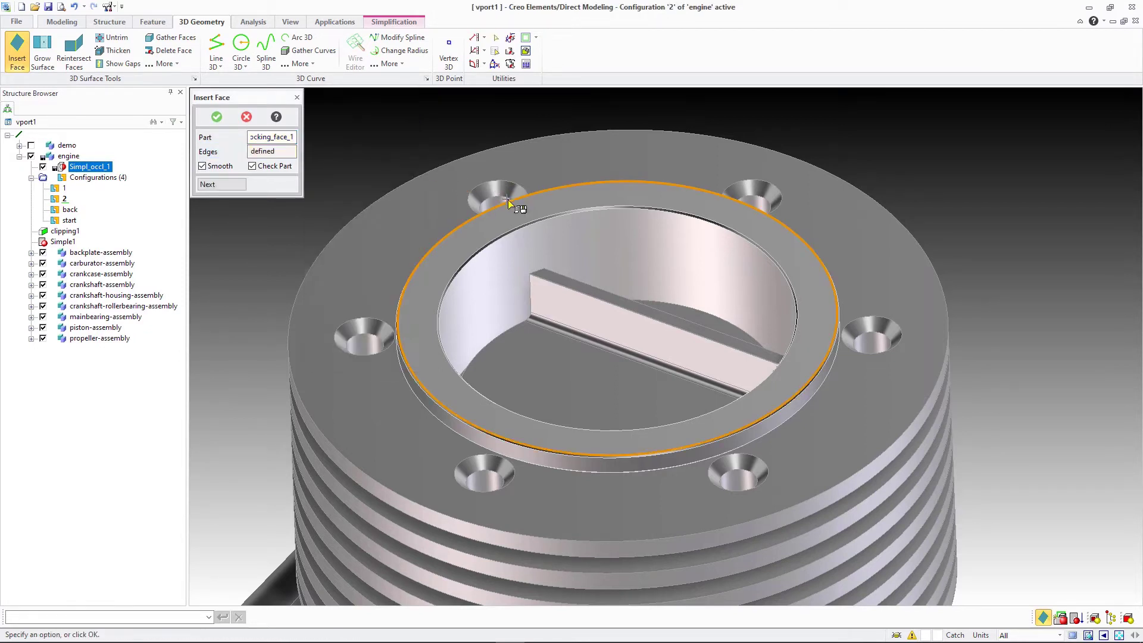
pyautogui.click(216, 116)
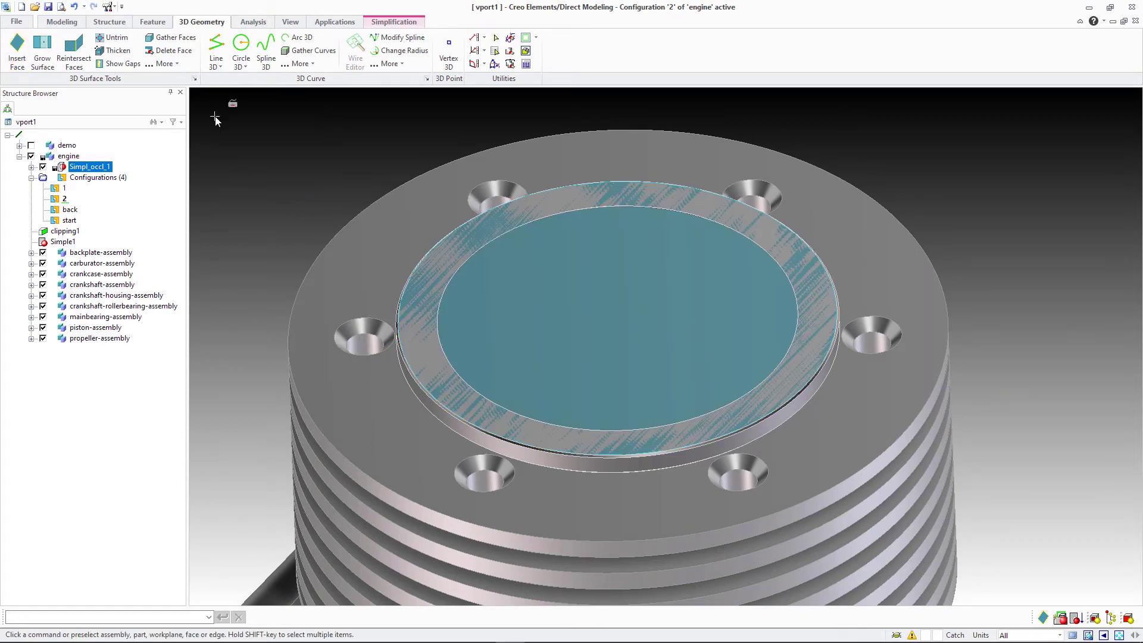
pyautogui.click(31, 167)
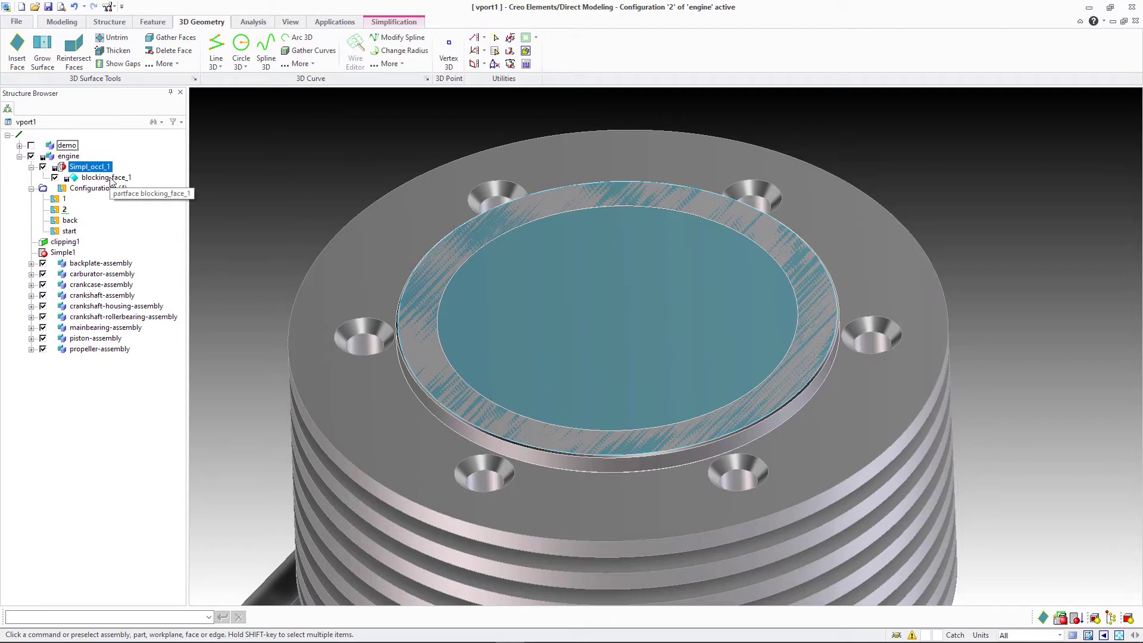
# Preview the clipping1 engine simplified with Use Simpl. Containers, then restore the original and close.
pyautogui.click(65, 199)
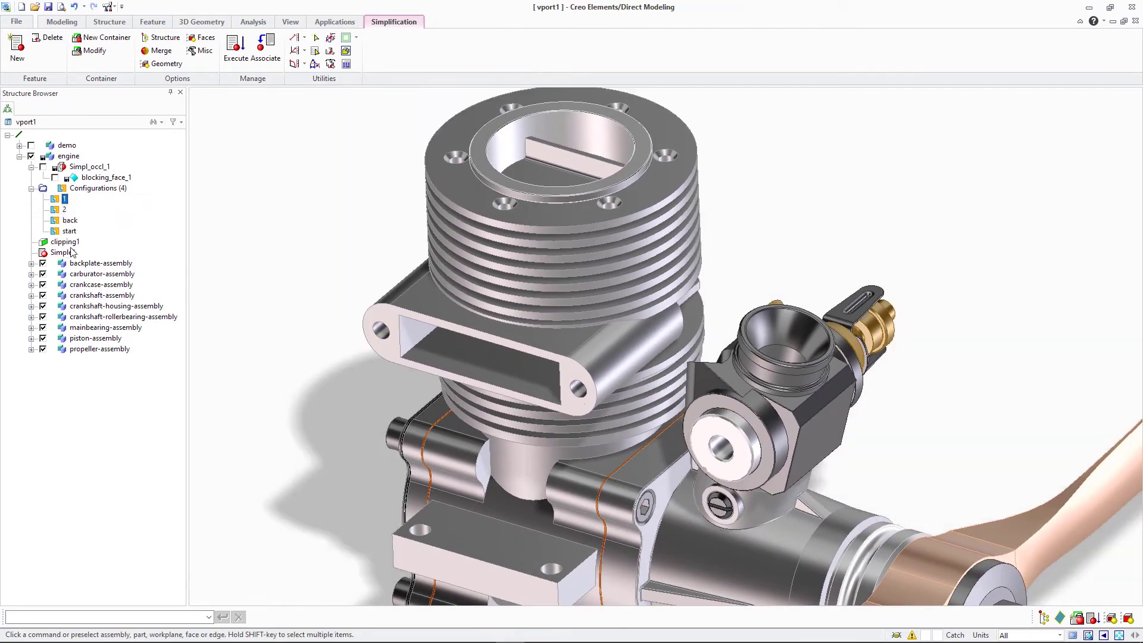
pyautogui.click(66, 244)
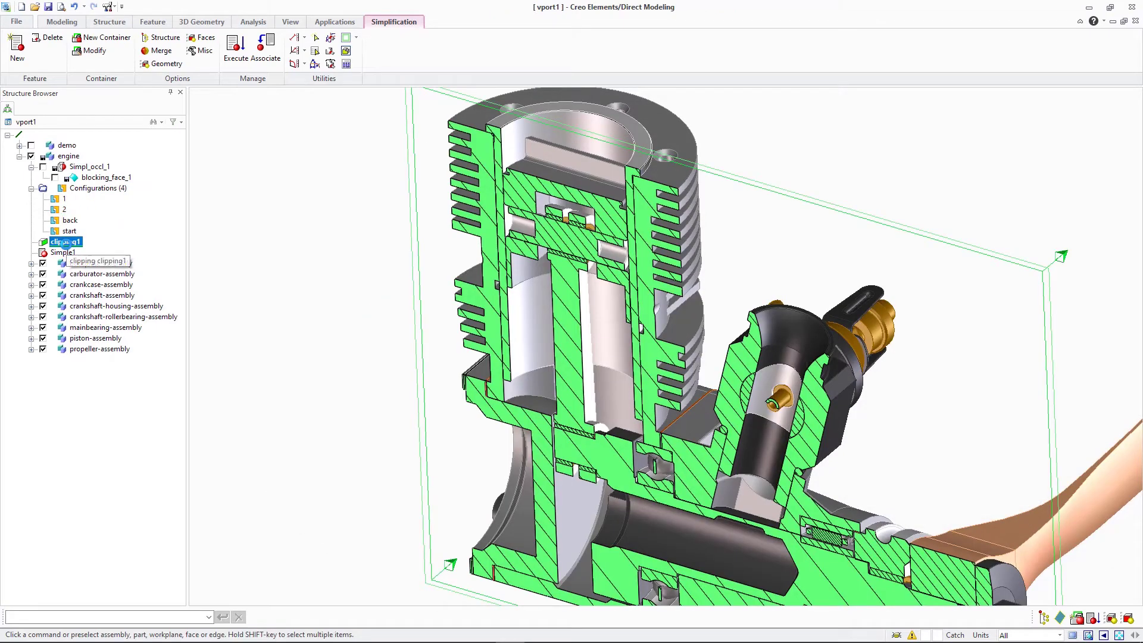
pyautogui.click(234, 52)
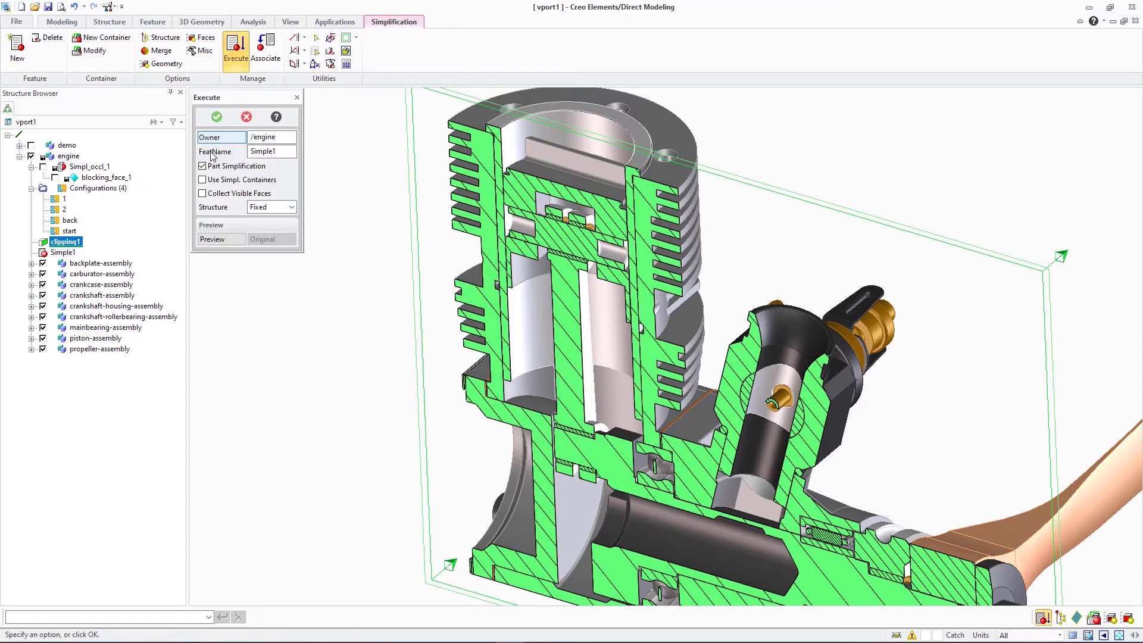
pyautogui.click(201, 180)
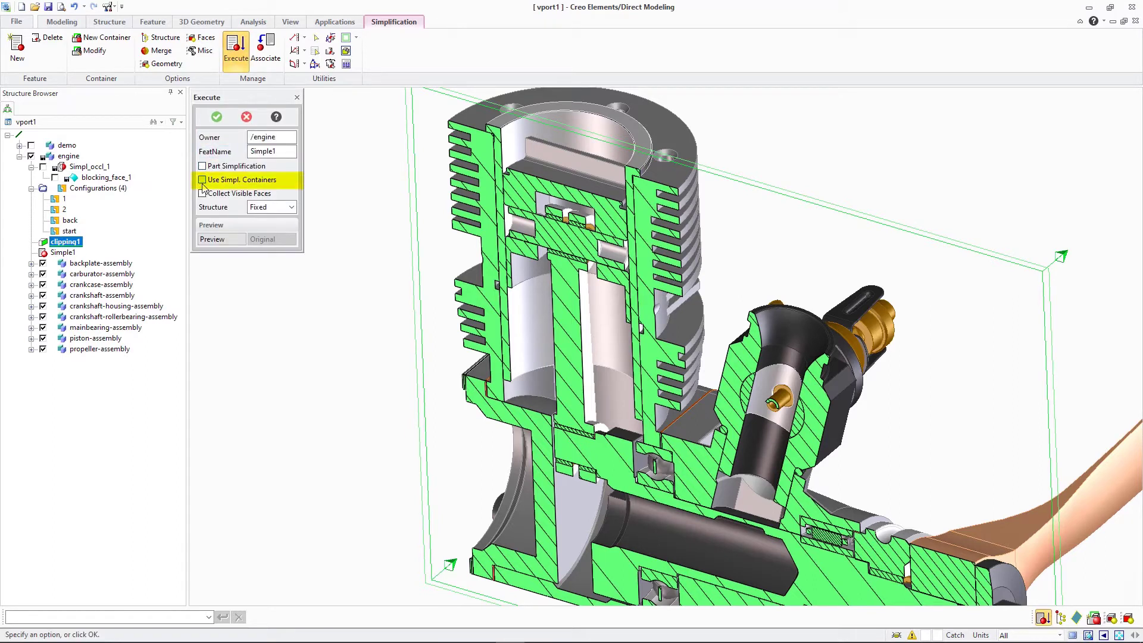
pyautogui.click(55, 179)
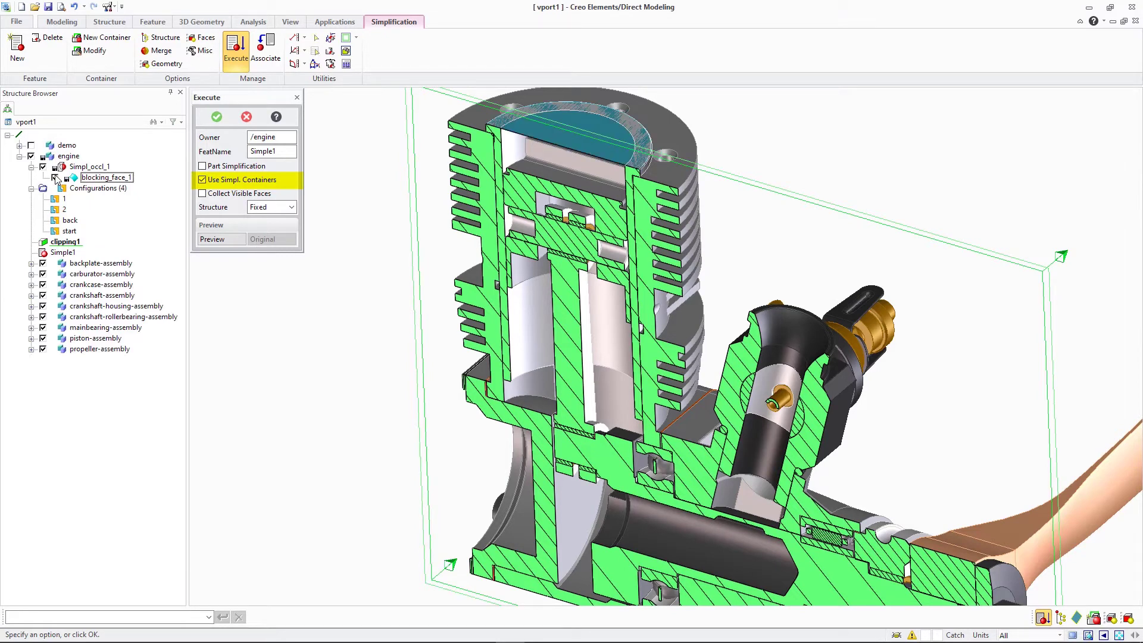
pyautogui.click(228, 241)
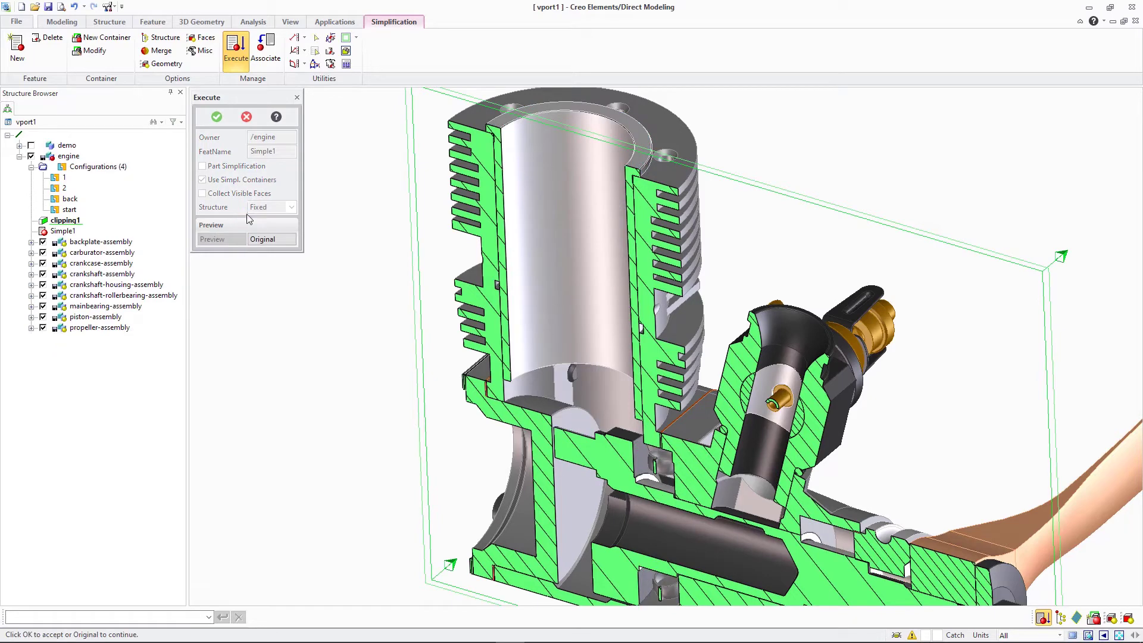
pyautogui.click(278, 243)
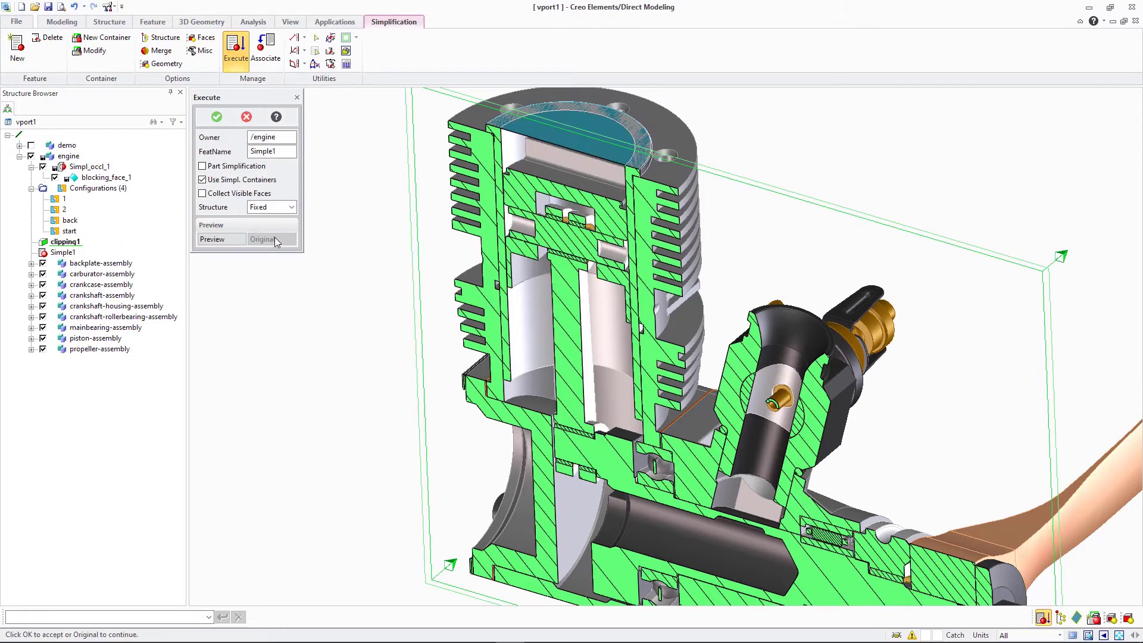
pyautogui.click(247, 117)
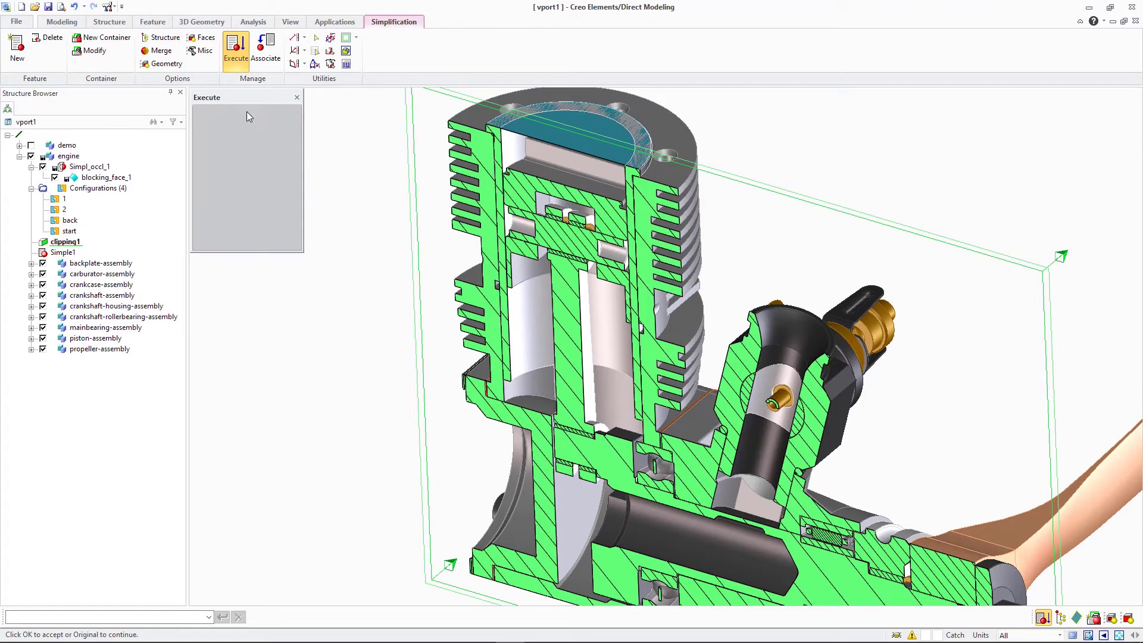
# Create merge container simpl_crankcase_merge_container owned by crankcase-assembly.
pyautogui.click(98, 43)
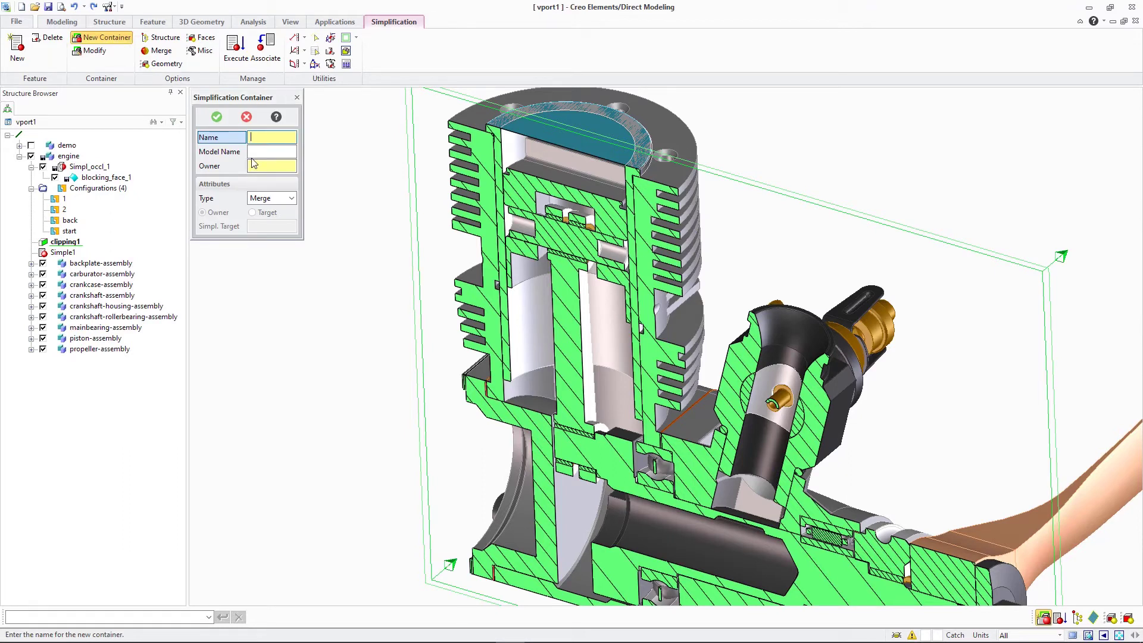
pyautogui.write('simpl_crankcase_merge')
pyautogui.write('_container')
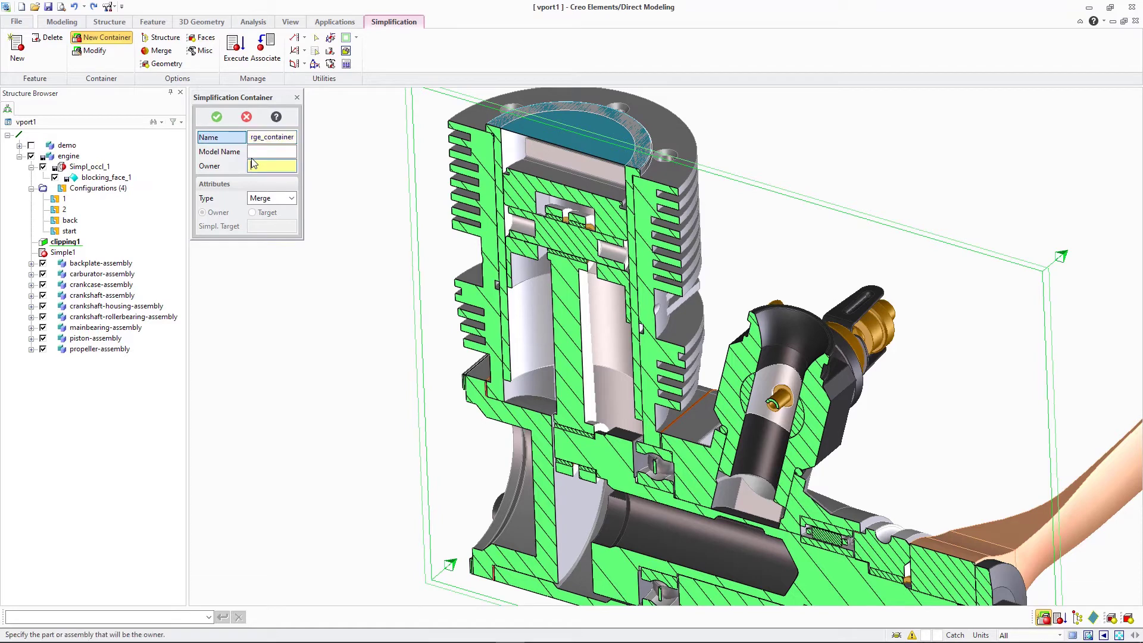
pyautogui.press('Return')
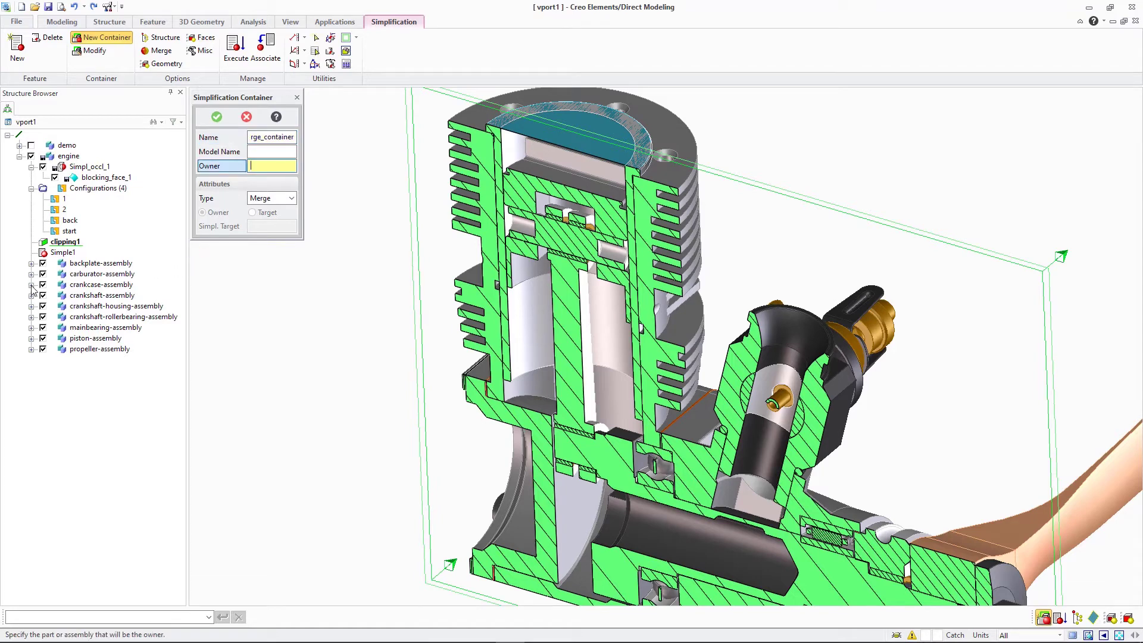
pyautogui.click(31, 284)
pyautogui.click(90, 284)
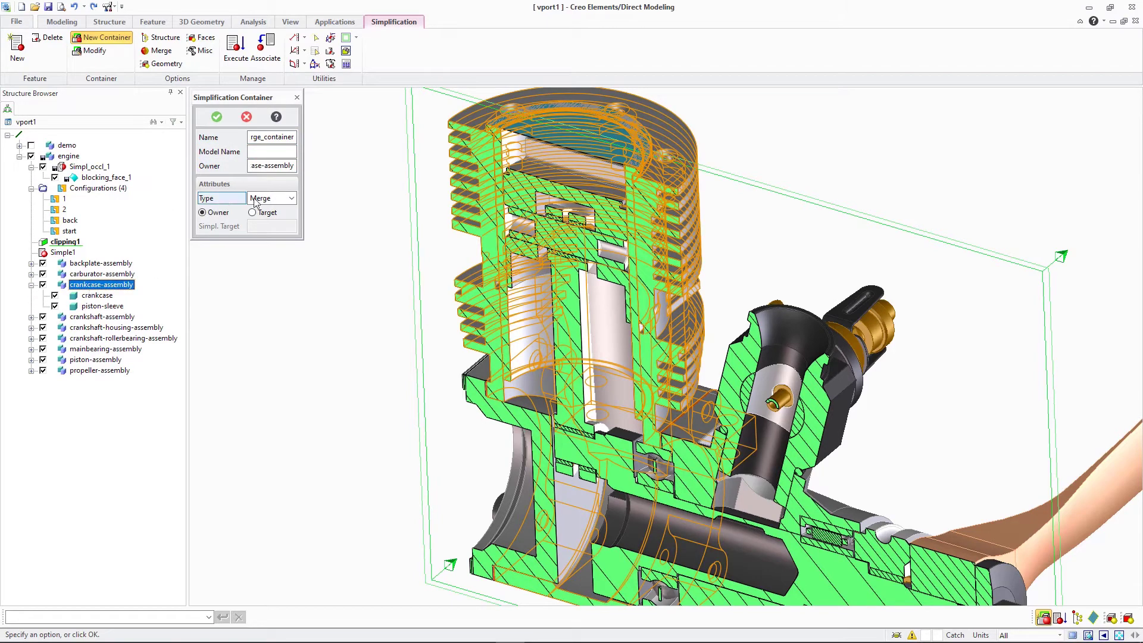
pyautogui.click(216, 118)
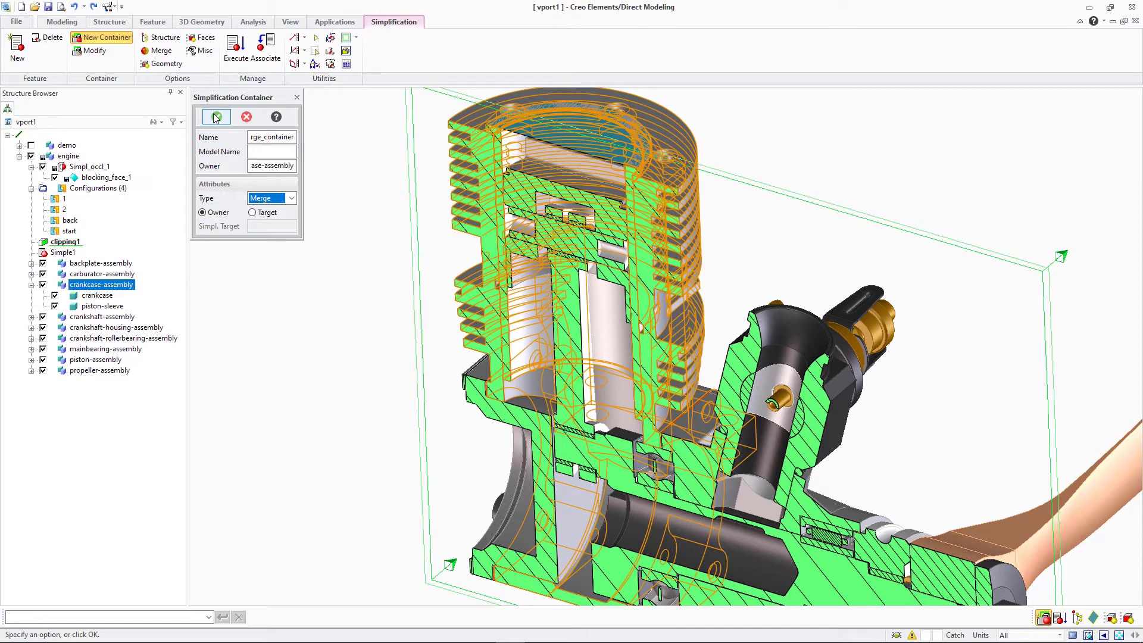
# Move merge_crankcase_cylinder from the demo assembly into the crankcase merge container.
pyautogui.click(18, 149)
pyautogui.moveTo(124, 166)
pyautogui.mouseDown()
pyautogui.moveTo(156, 330)
pyautogui.moveTo(134, 338)
pyautogui.mouseUp()
pyautogui.click(42, 327)
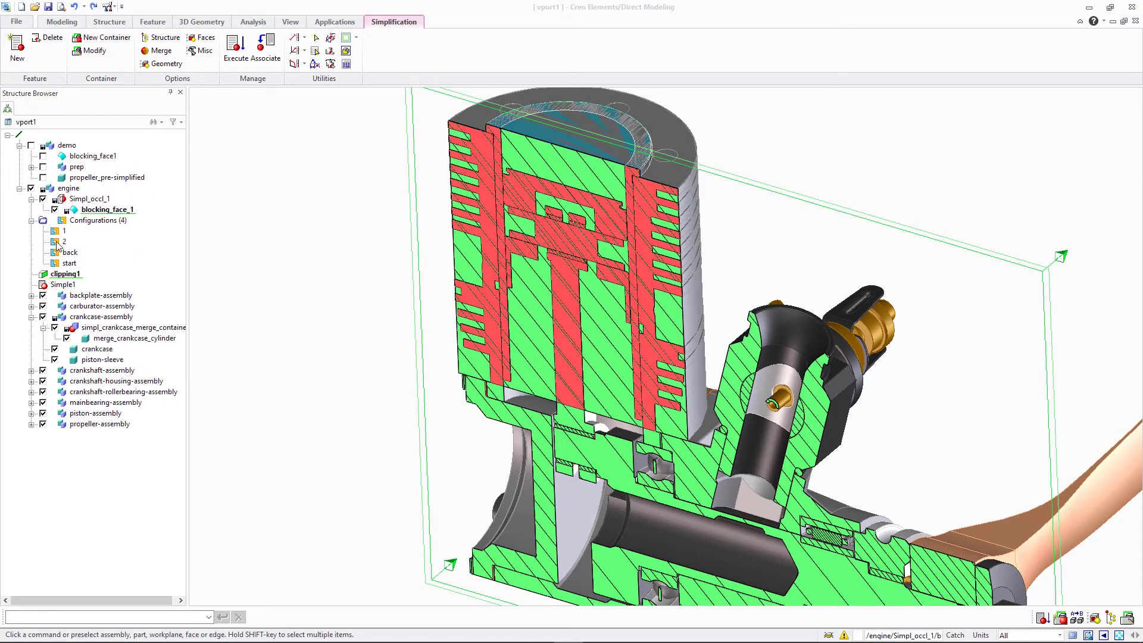
pyautogui.click(31, 189)
pyautogui.click(30, 189)
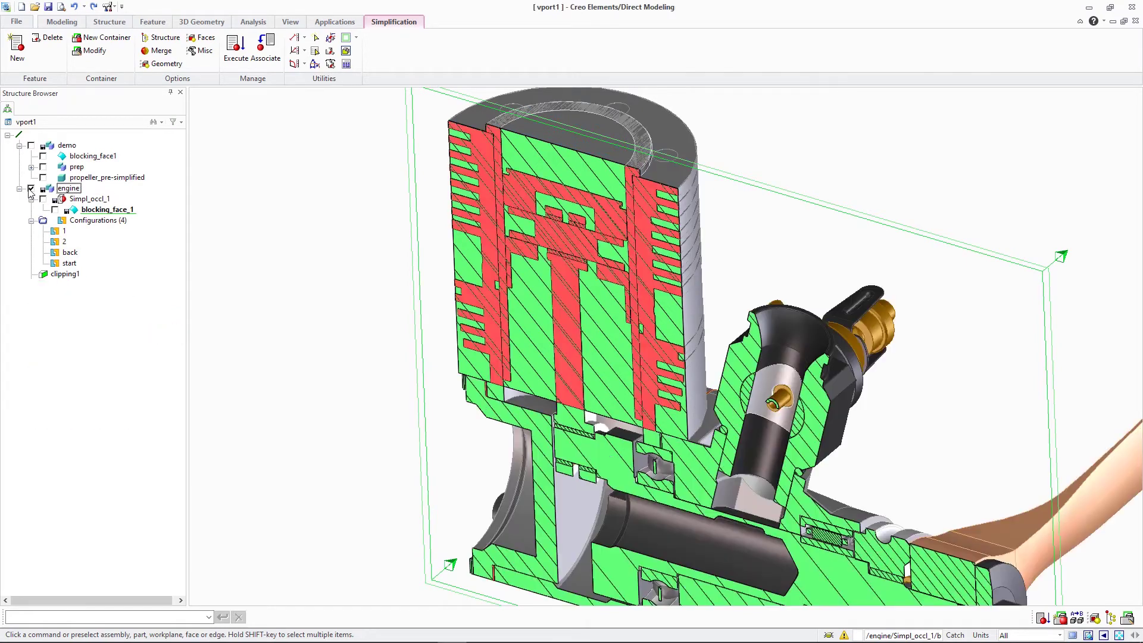
# Preview the clipped engine with the merged crankcase, restore it, then apply the start configuration.
pyautogui.click(65, 273)
pyautogui.click(235, 48)
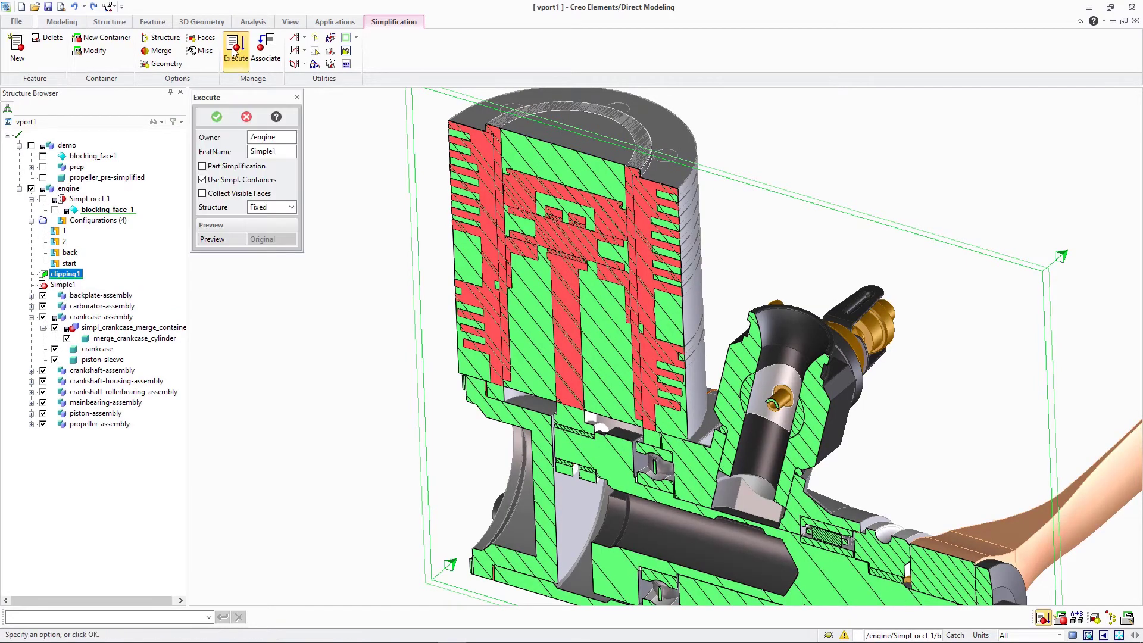
pyautogui.click(220, 241)
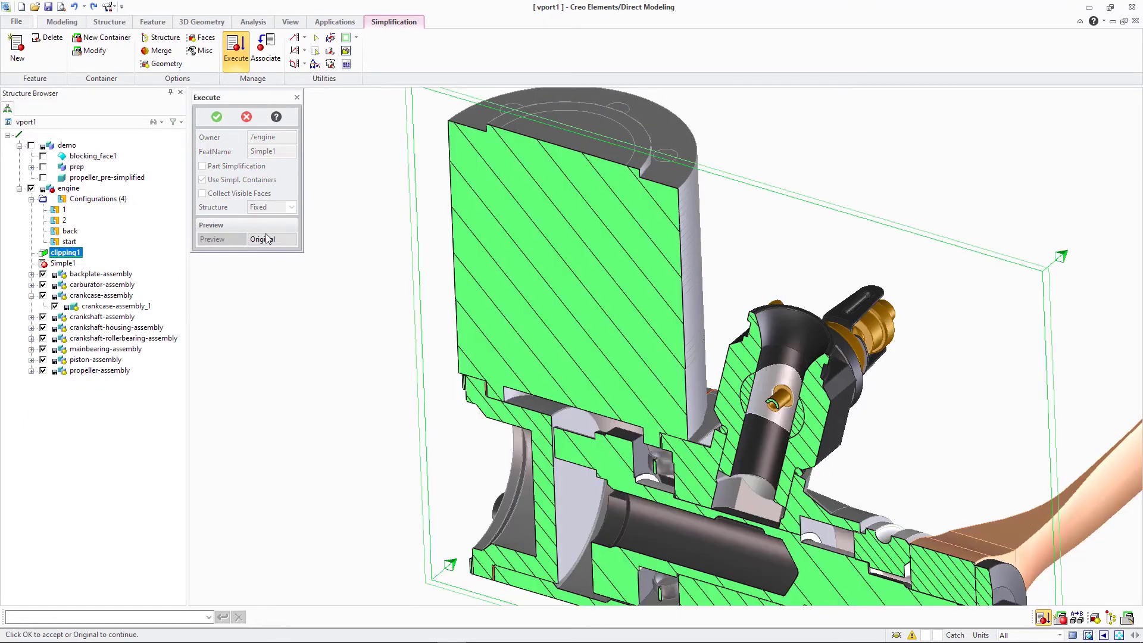
pyautogui.click(263, 239)
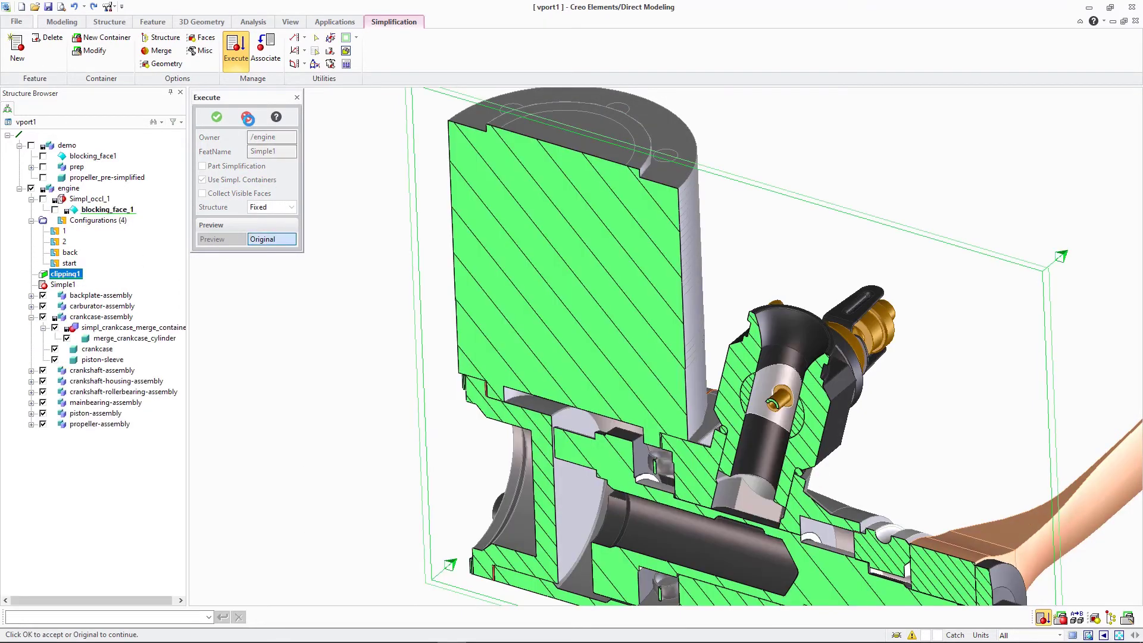
pyautogui.click(69, 277)
pyautogui.doubleClick(70, 264)
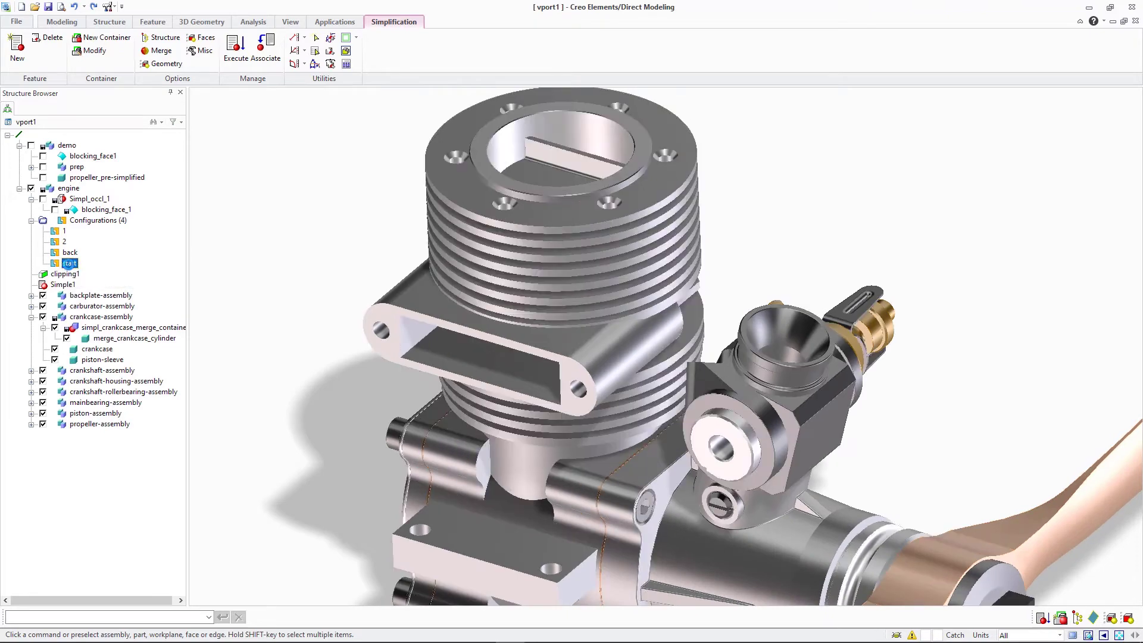
# Create associate container simpl_propeller_assembly owned by propeller-assembly.
pyautogui.click(103, 40)
pyautogui.write('simpl_prope')
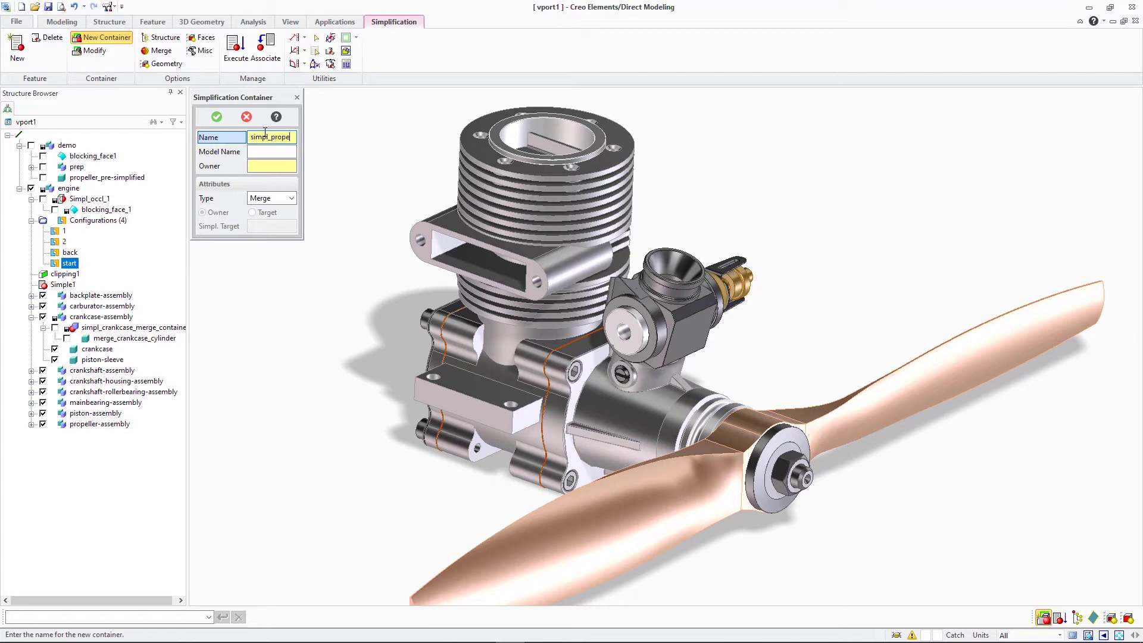
pyautogui.write('ller_assembly')
pyautogui.press('Return')
pyautogui.click(100, 426)
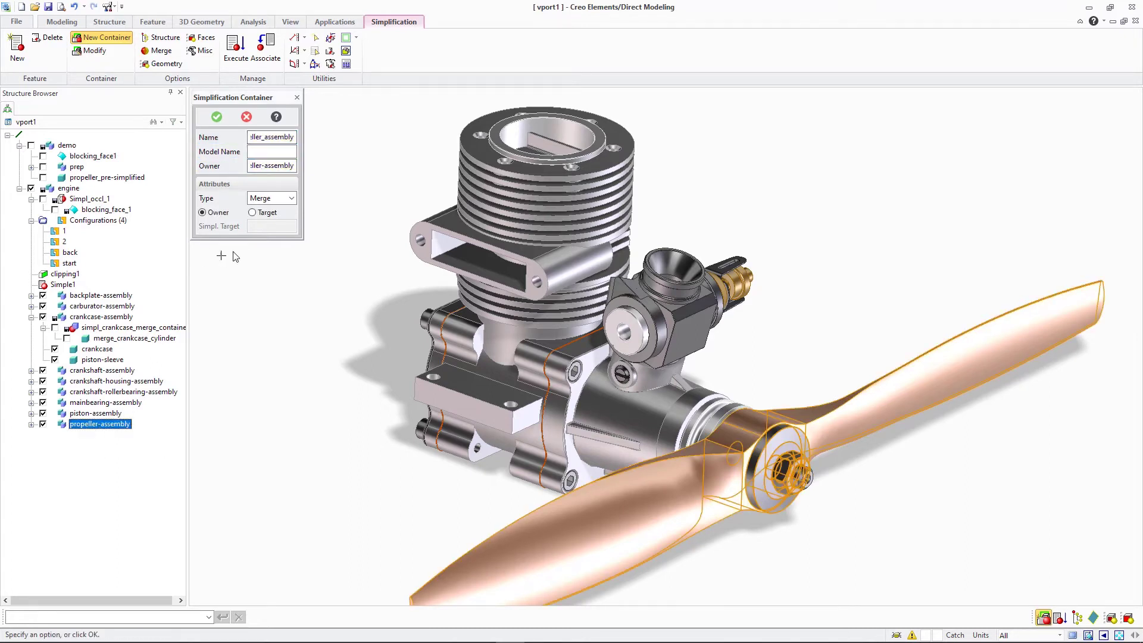
pyautogui.click(293, 198)
pyautogui.click(282, 221)
pyautogui.click(216, 117)
# Place propeller_pre-simplified in the container and hide it so the original propeller shows.
pyautogui.click(31, 424)
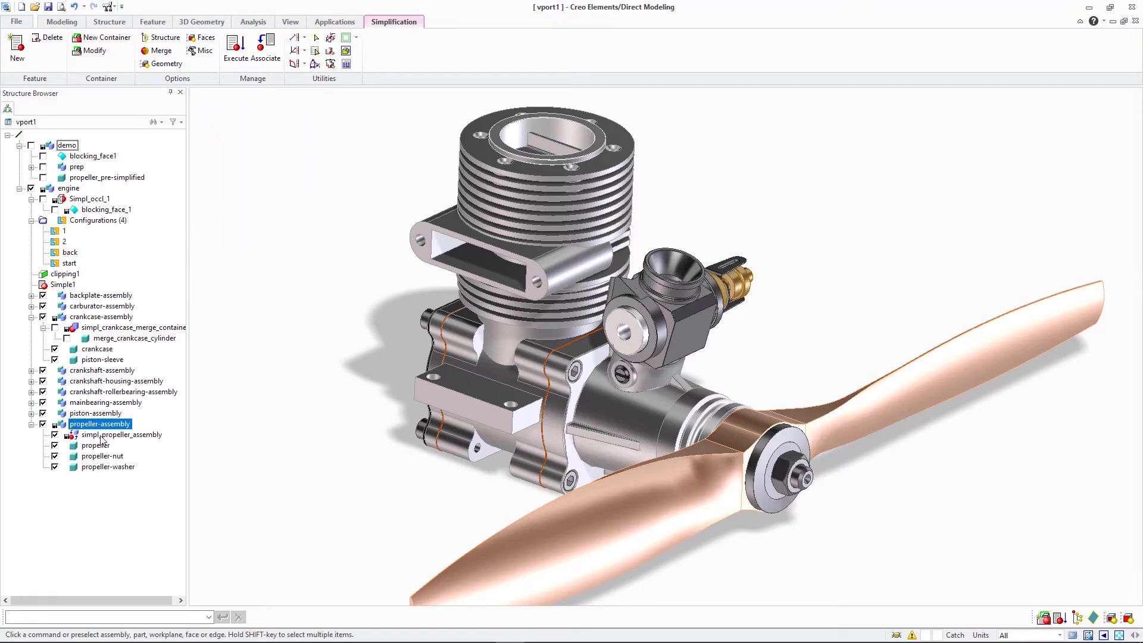
pyautogui.click(117, 435)
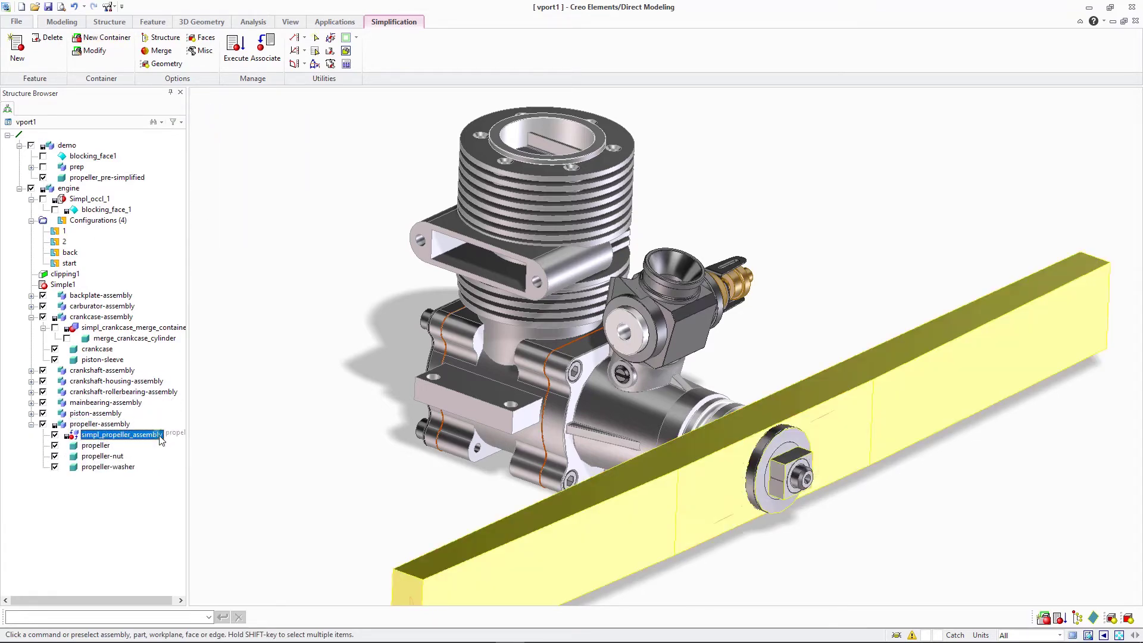
pyautogui.click(44, 424)
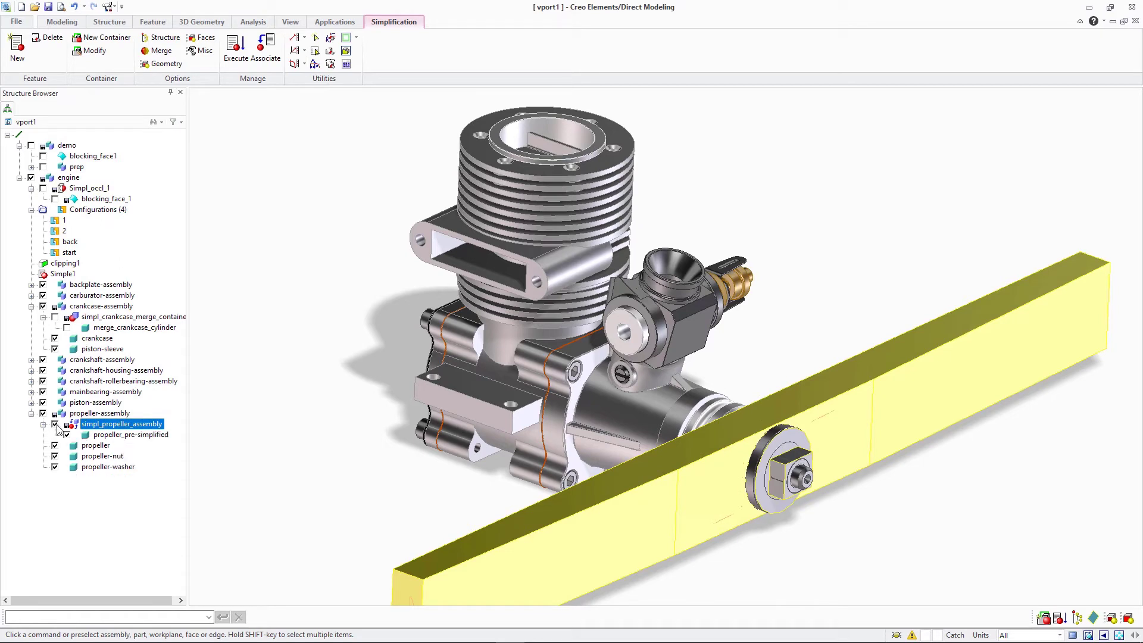
pyautogui.click(54, 424)
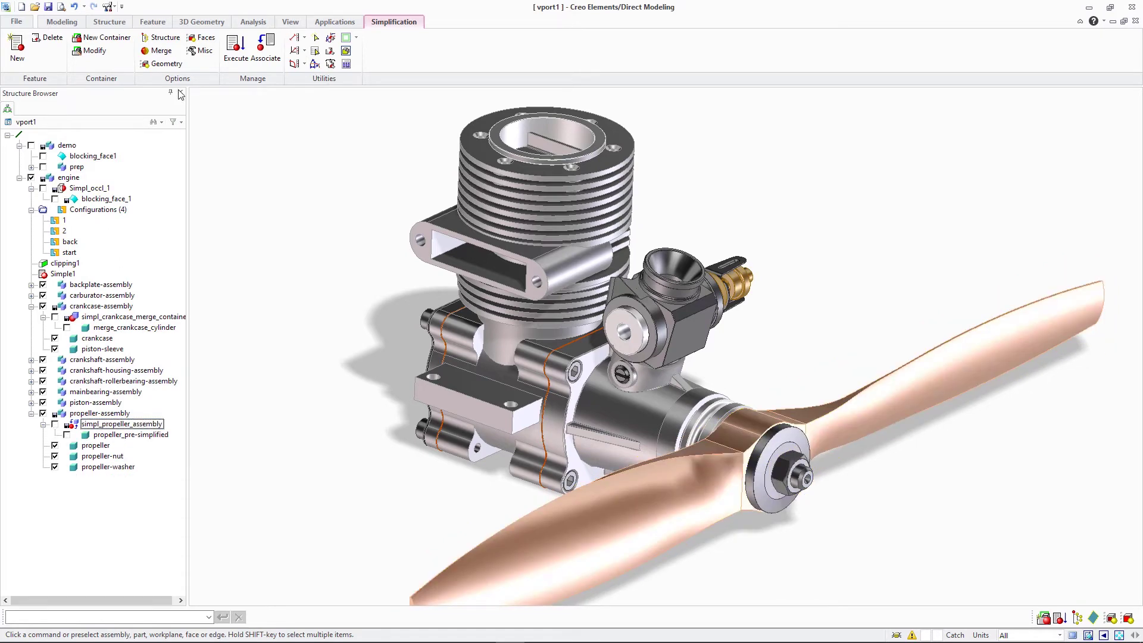
pyautogui.click(236, 50)
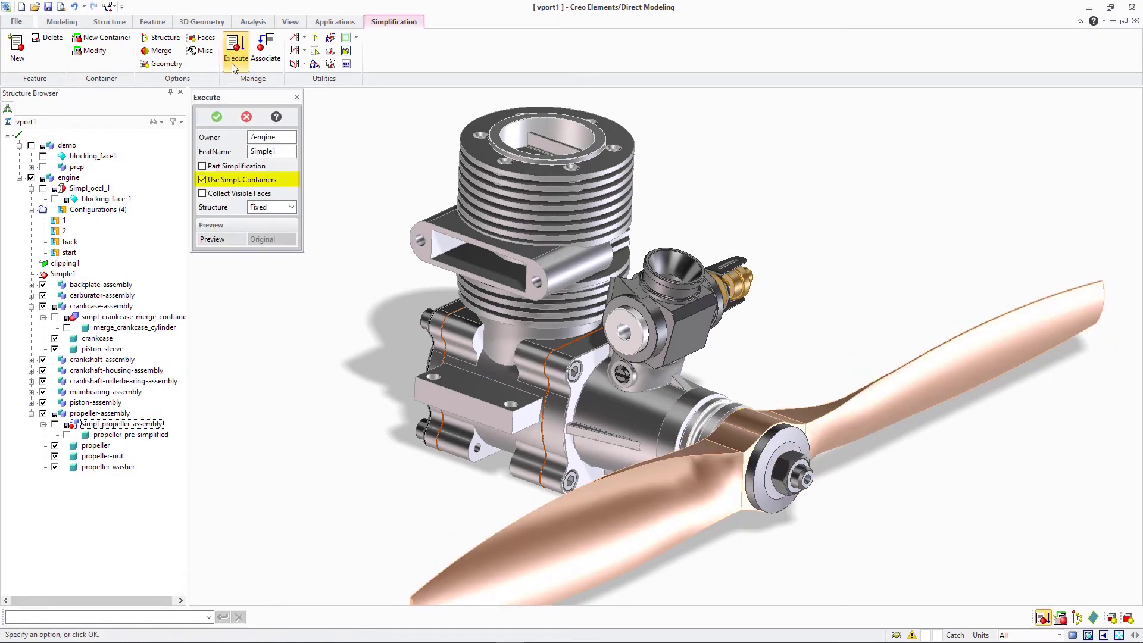
pyautogui.click(218, 241)
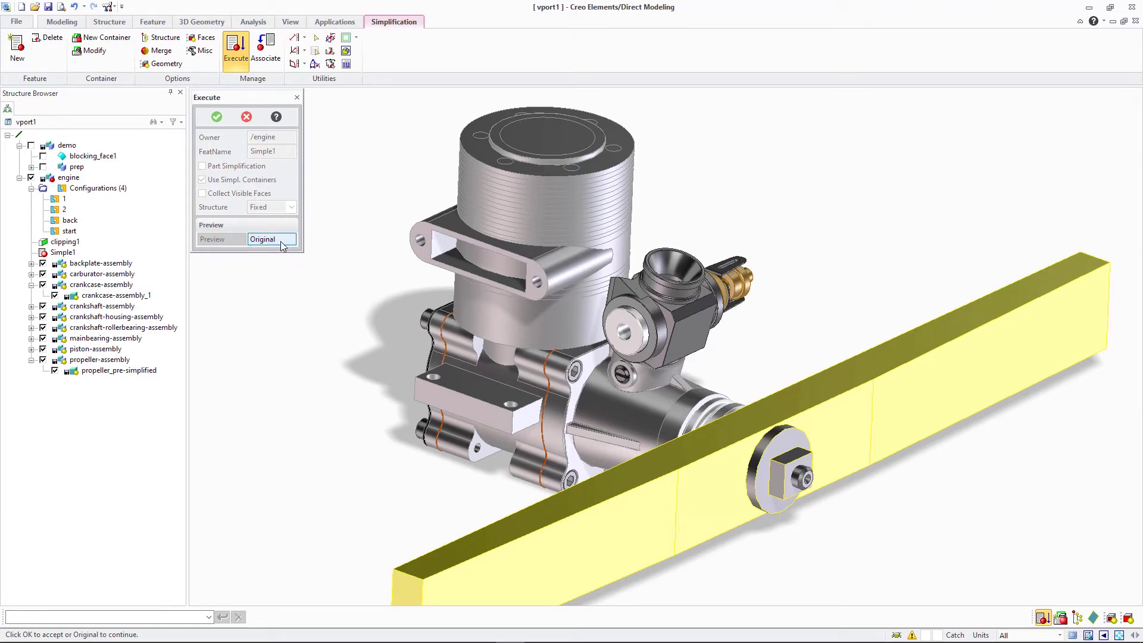
pyautogui.click(281, 241)
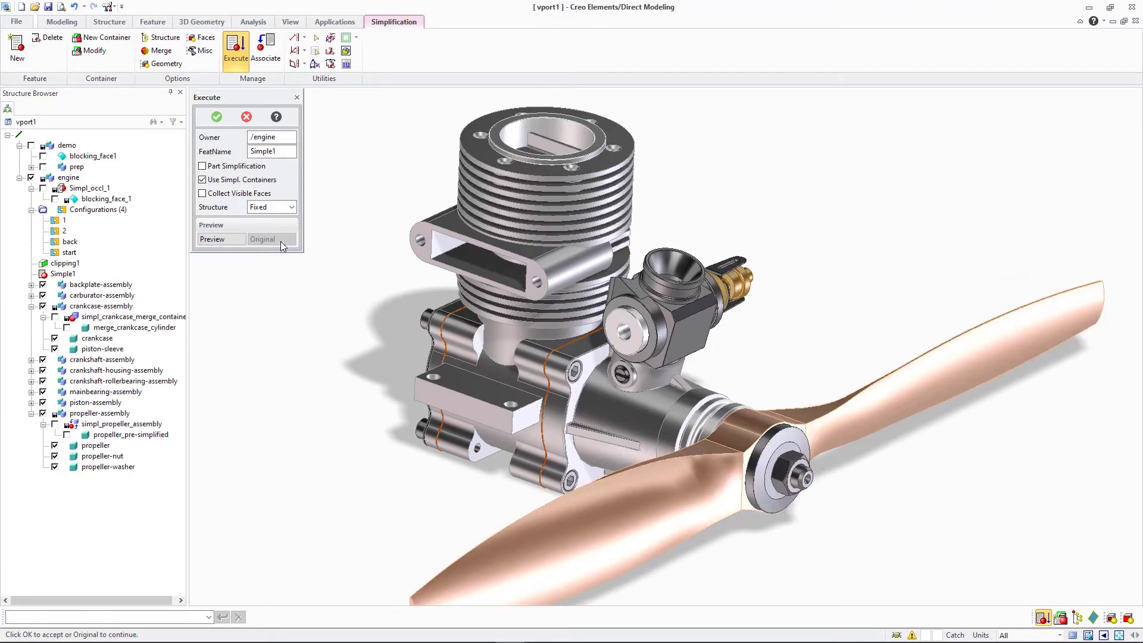
pyautogui.click(219, 116)
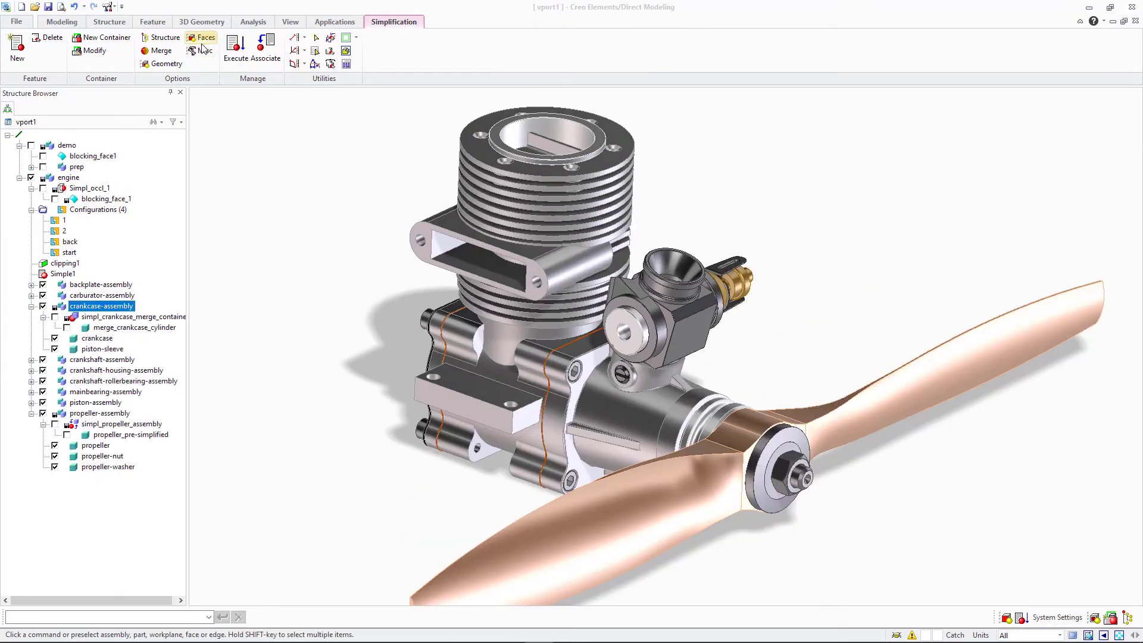
# Set the face options' Front Dir (x) and Up Dir (z) on the cylinder bracket.
pyautogui.click(203, 41)
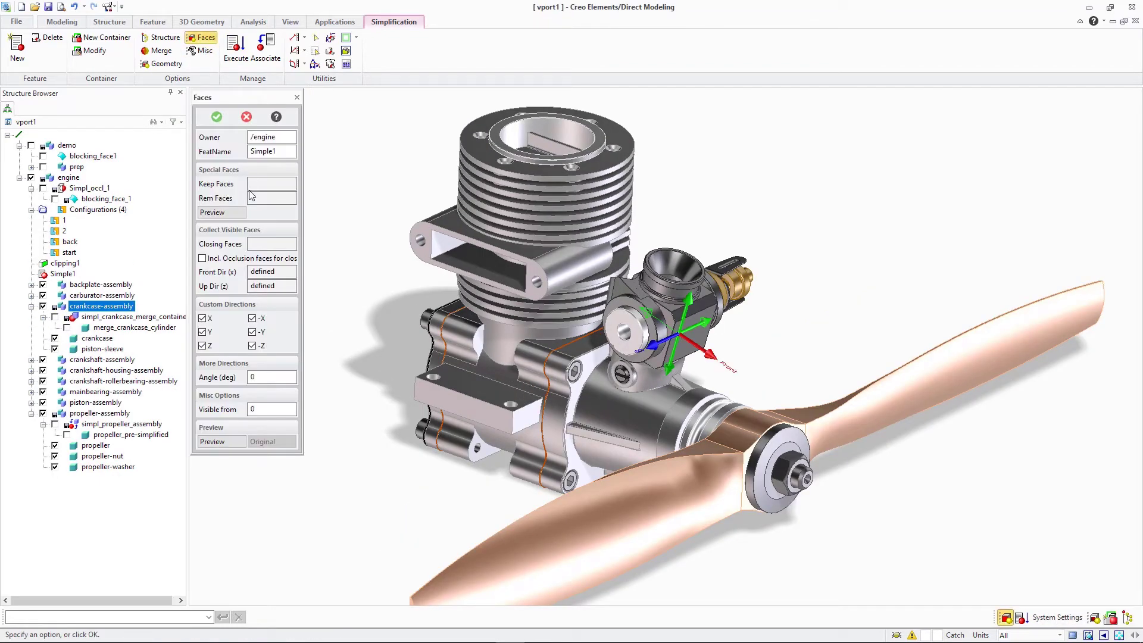
pyautogui.click(221, 279)
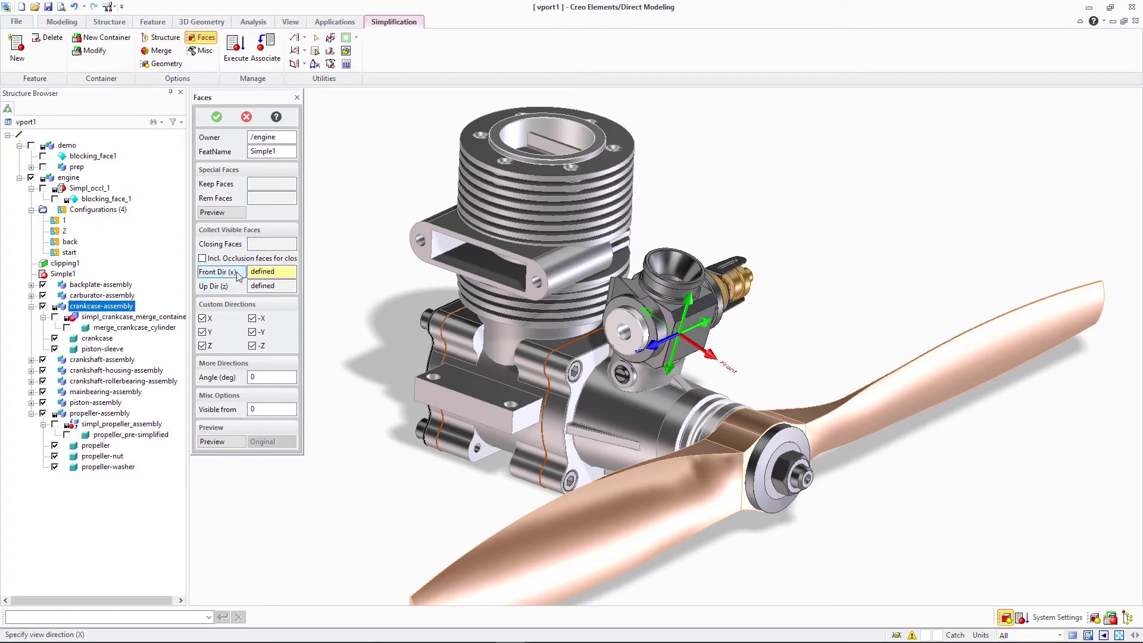
pyautogui.click(443, 244)
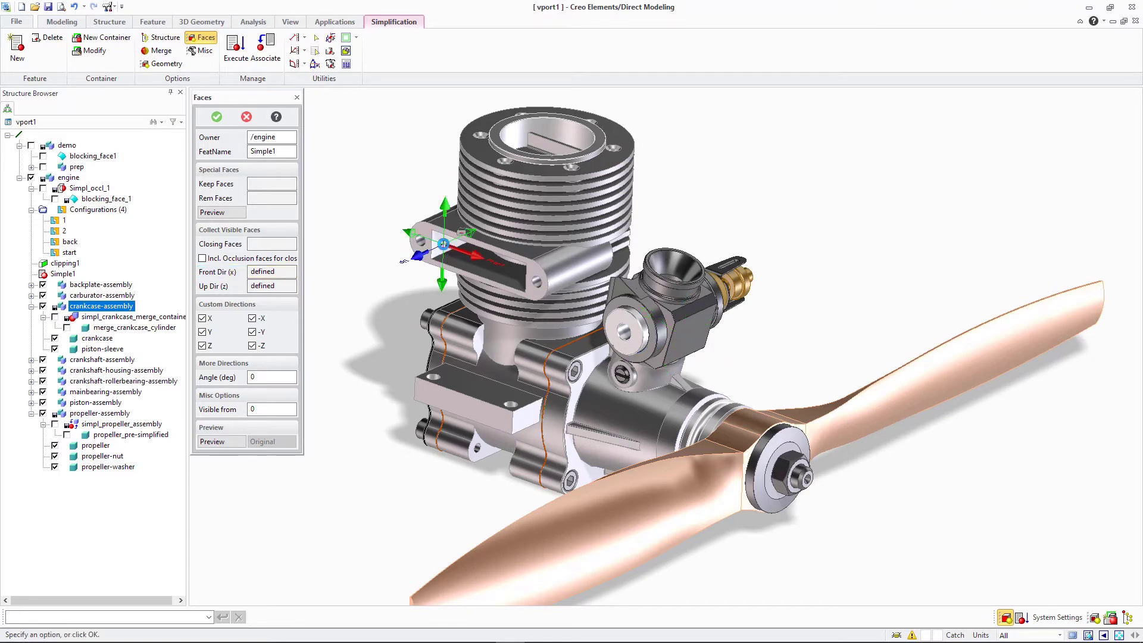
pyautogui.click(216, 291)
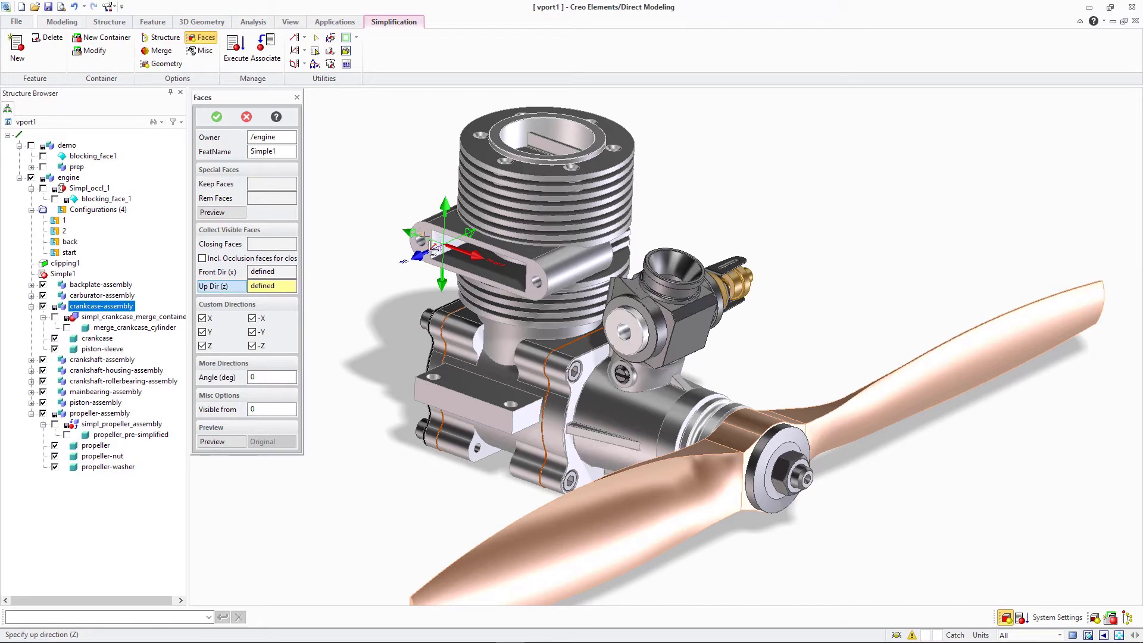
pyautogui.click(436, 247)
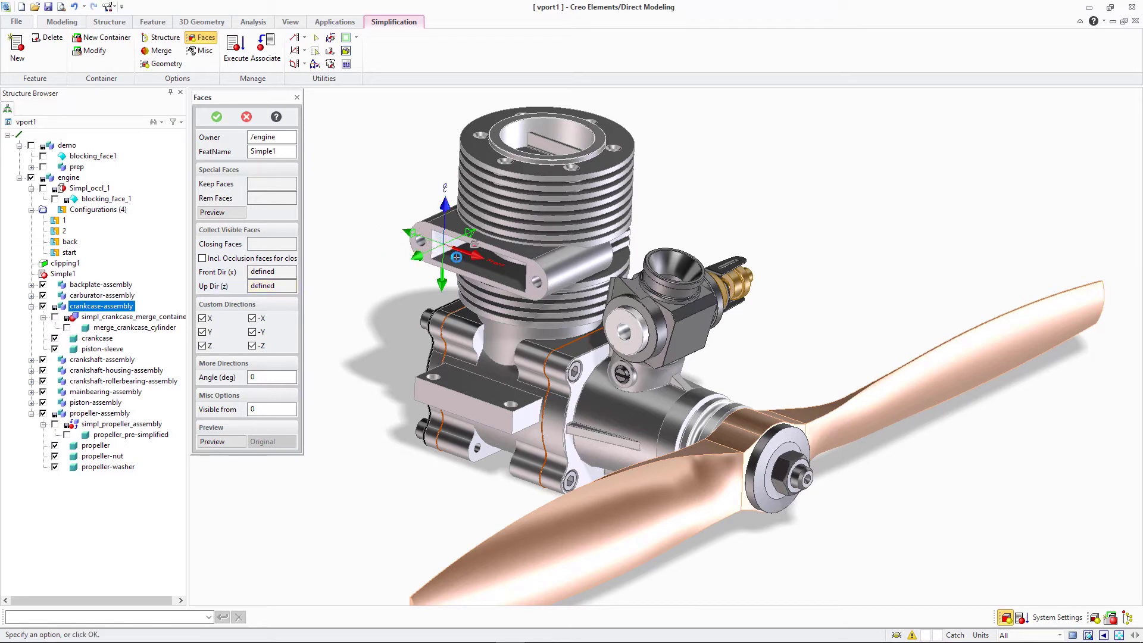
# Keep all six axis directions enabled, switching -X, -Y and -Z back on.
pyautogui.click(252, 318)
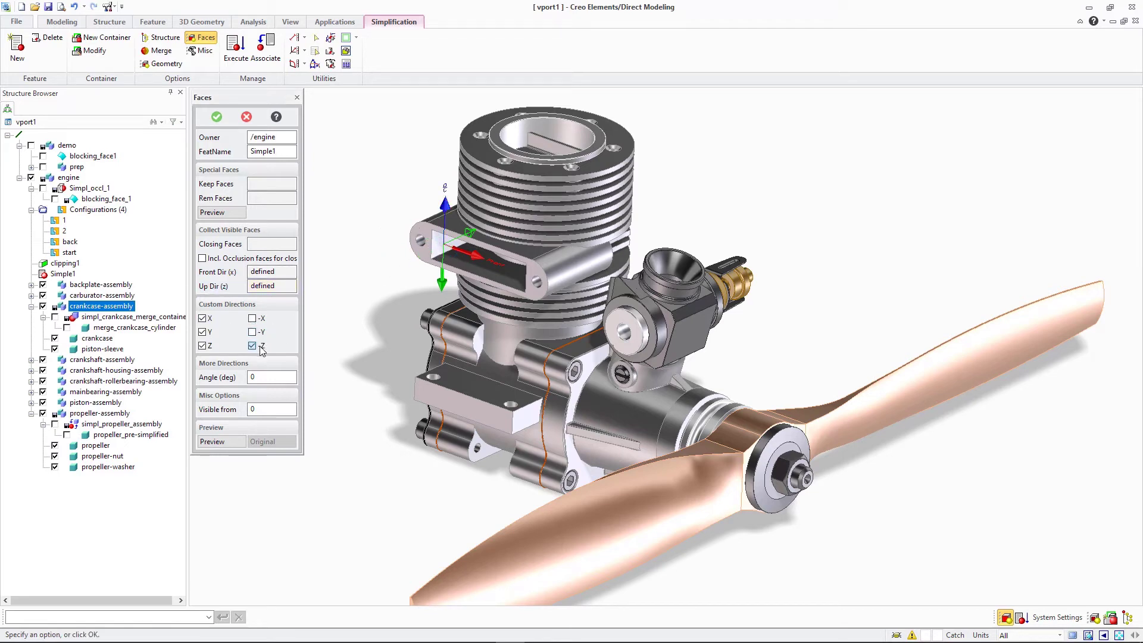
pyautogui.click(260, 349)
pyautogui.click(253, 319)
pyautogui.click(253, 332)
pyautogui.click(254, 346)
pyautogui.click(221, 117)
pyautogui.click(235, 62)
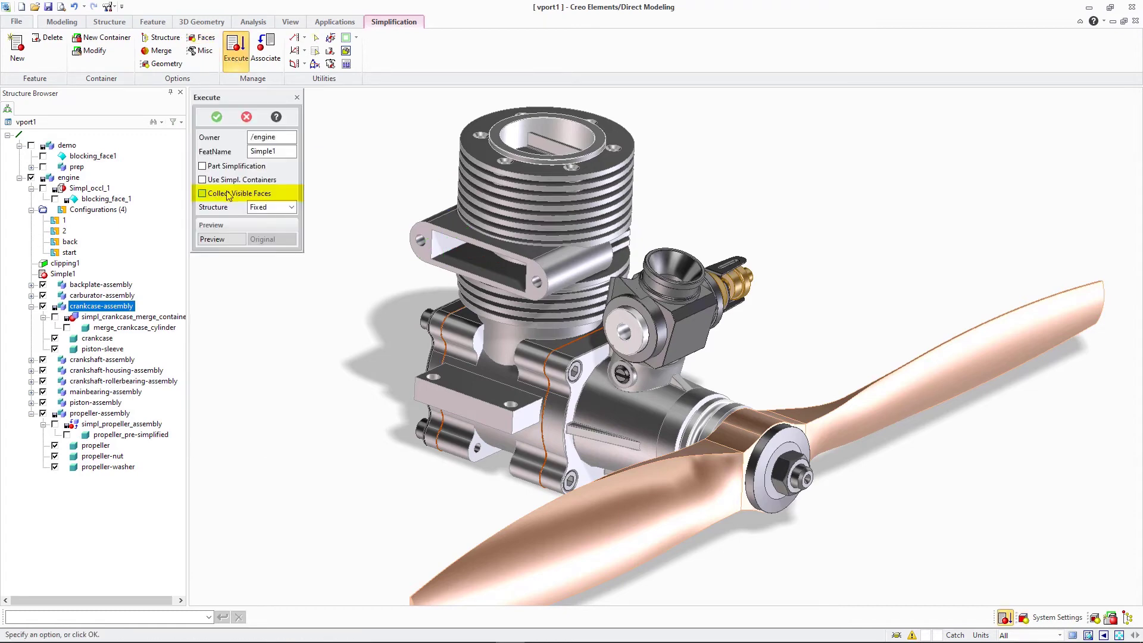
pyautogui.click(226, 239)
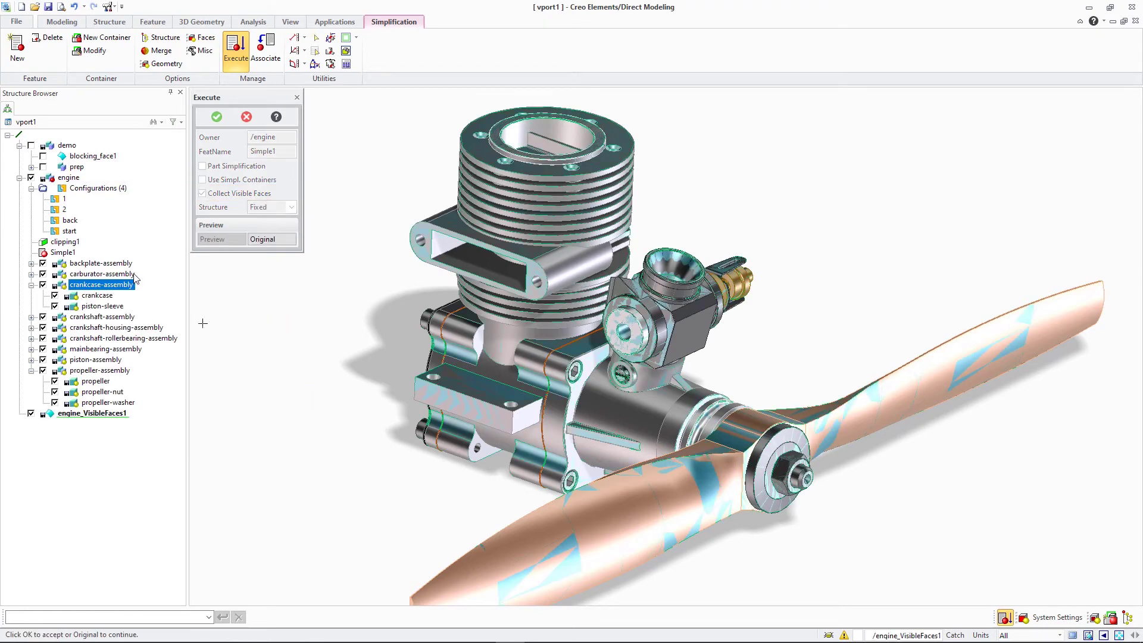
pyautogui.click(31, 177)
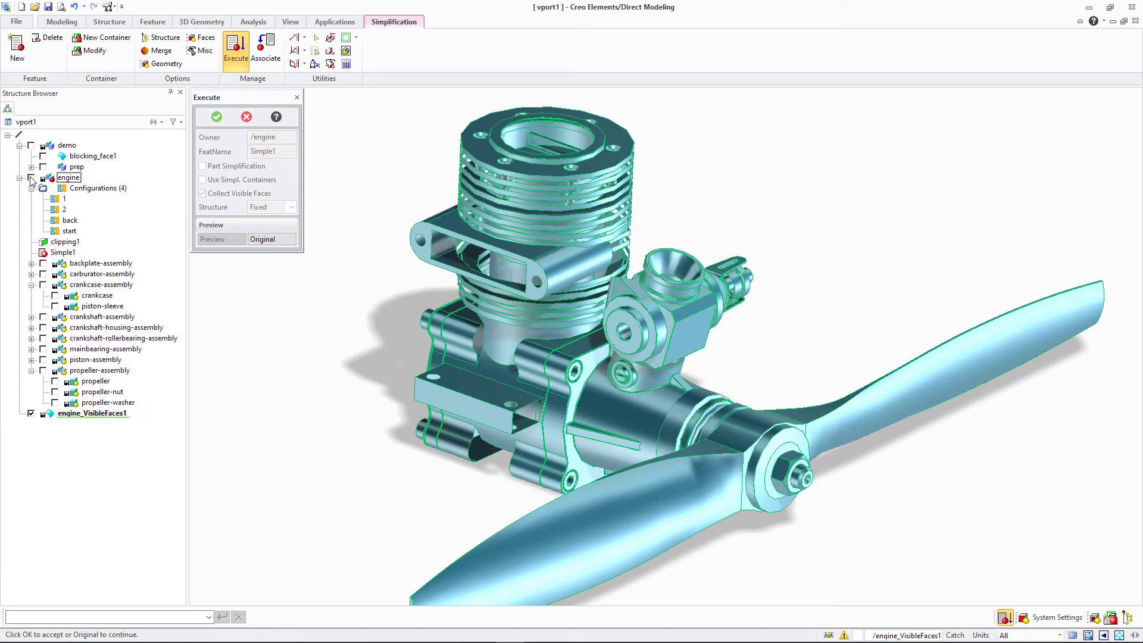
pyautogui.click(268, 239)
pyautogui.click(271, 242)
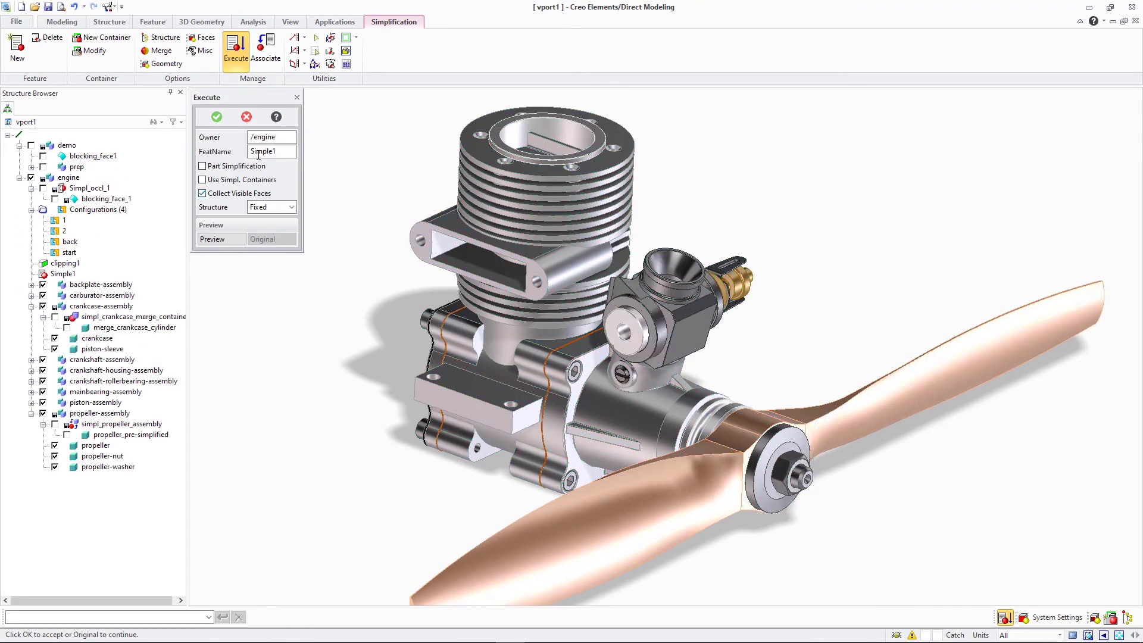
# Mark the cylinder bracket, carburetor intake rim and crankcase front faces as closing faces.
pyautogui.click(255, 117)
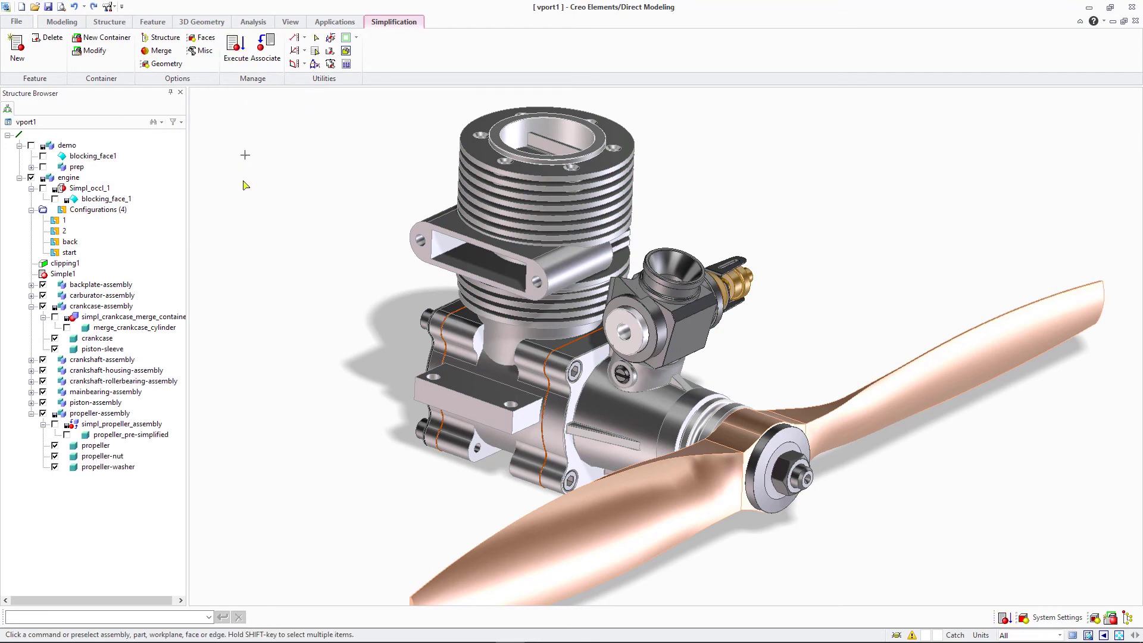
pyautogui.click(202, 41)
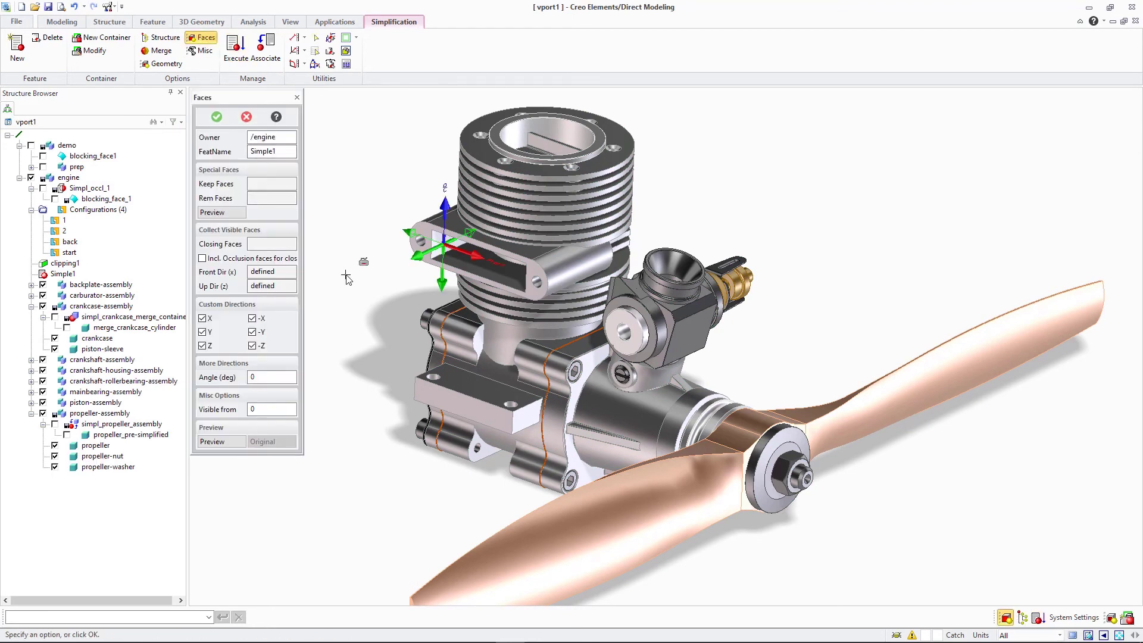
pyautogui.click(235, 245)
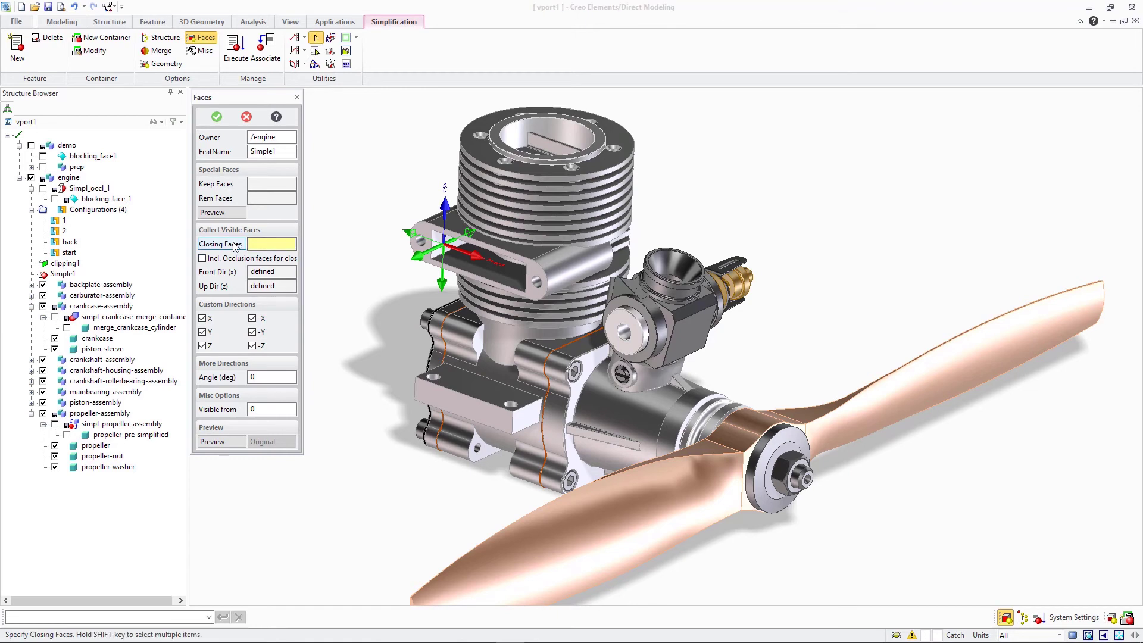
pyautogui.click(528, 285)
pyautogui.click(657, 250)
pyautogui.moveTo(551, 425); pyautogui.dragTo(490, 455, button='middle')
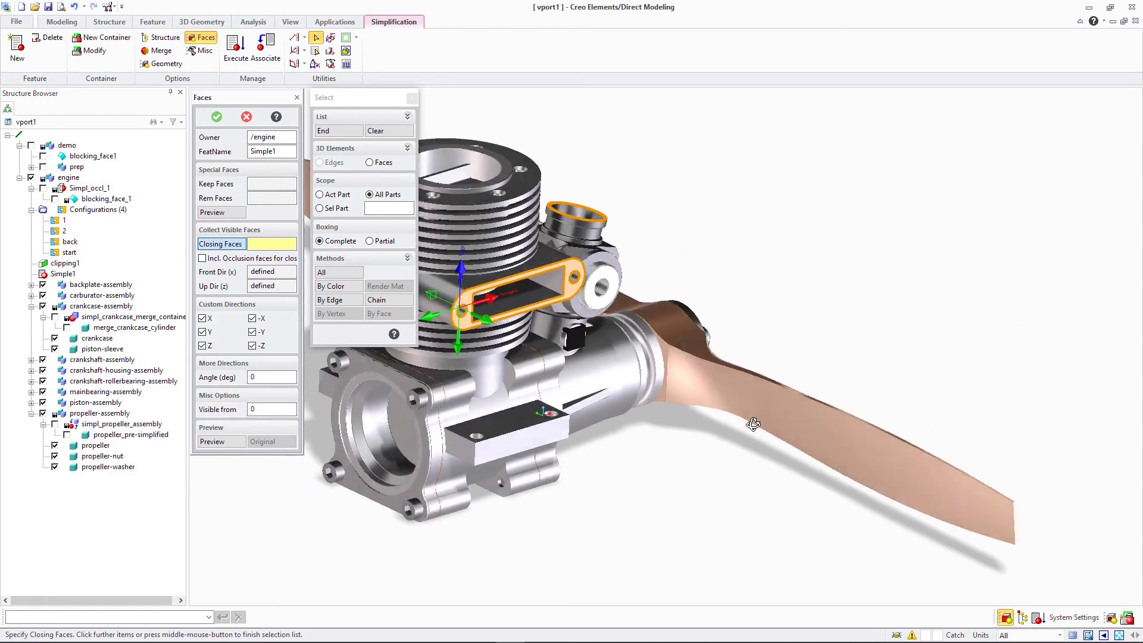
pyautogui.click(489, 456)
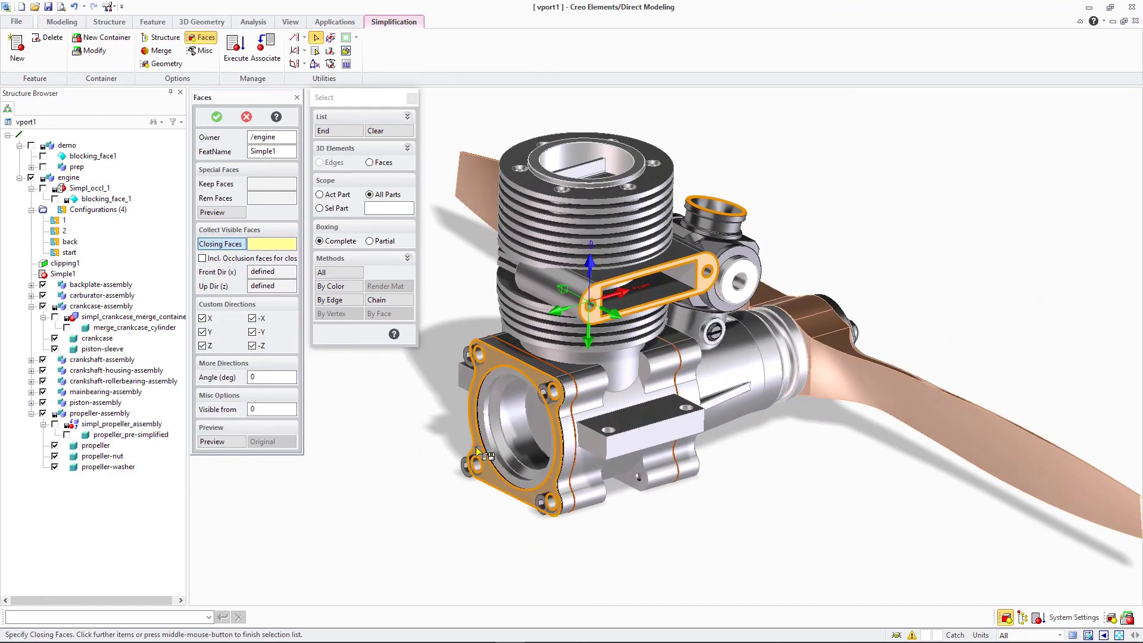
pyautogui.middleClick(403, 429)
# Include occlusion faces and add extra directions every 45 degrees.
pyautogui.click(203, 259)
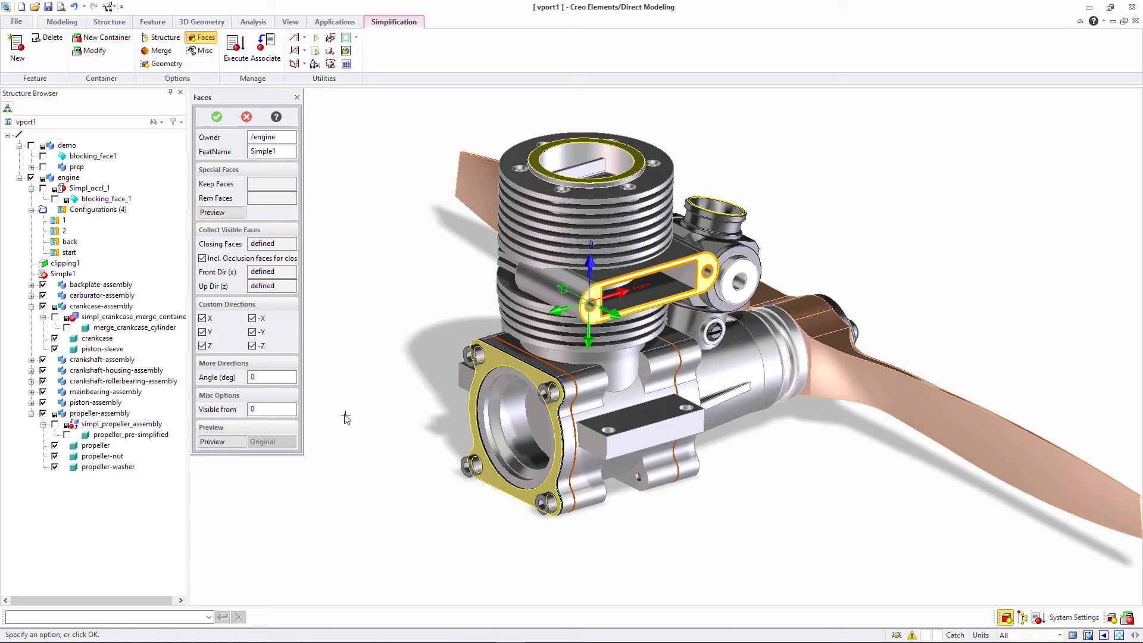
pyautogui.click(264, 382)
pyautogui.write('45')
pyautogui.press('Return')
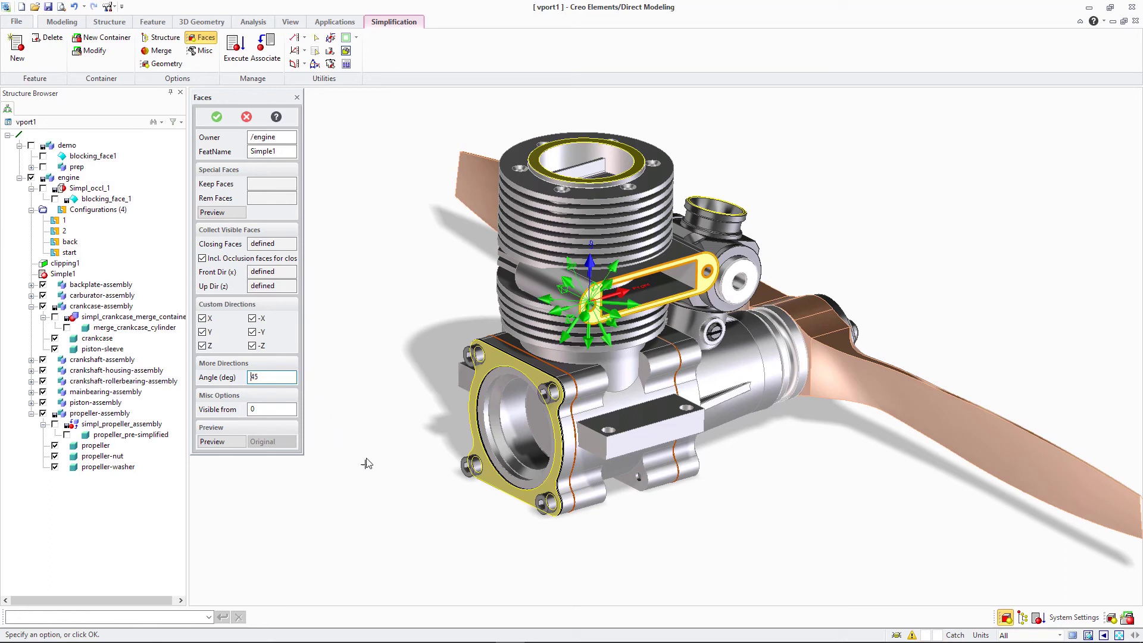
# Confirm the face settings and preview the engine's collected visible faces from underneath and the side.
pyautogui.click(216, 117)
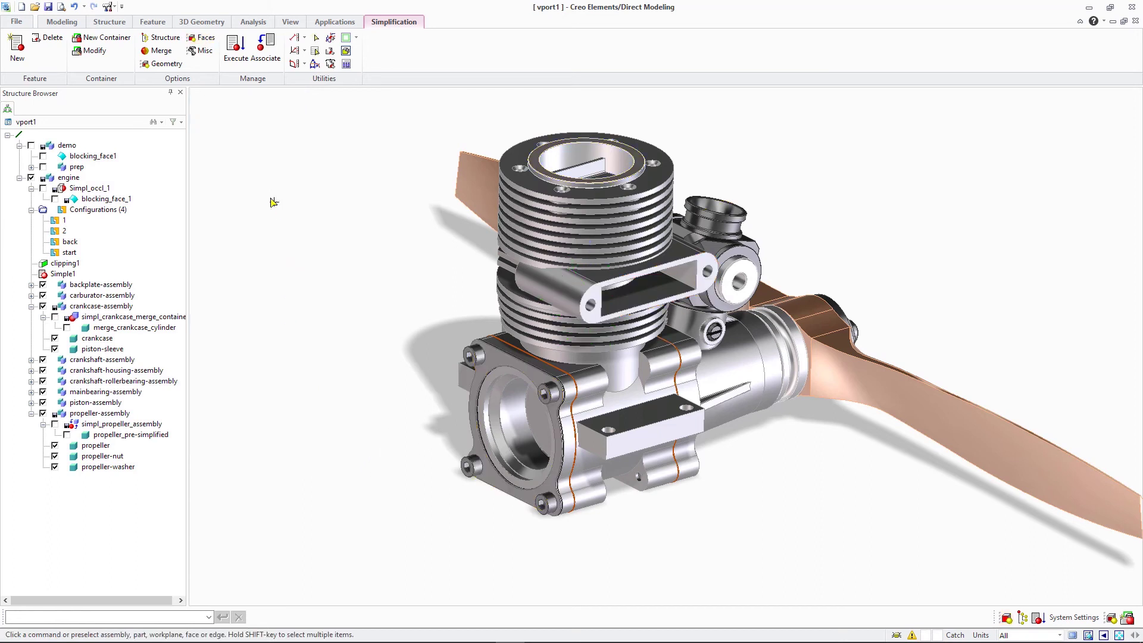
pyautogui.click(235, 46)
pyautogui.click(220, 239)
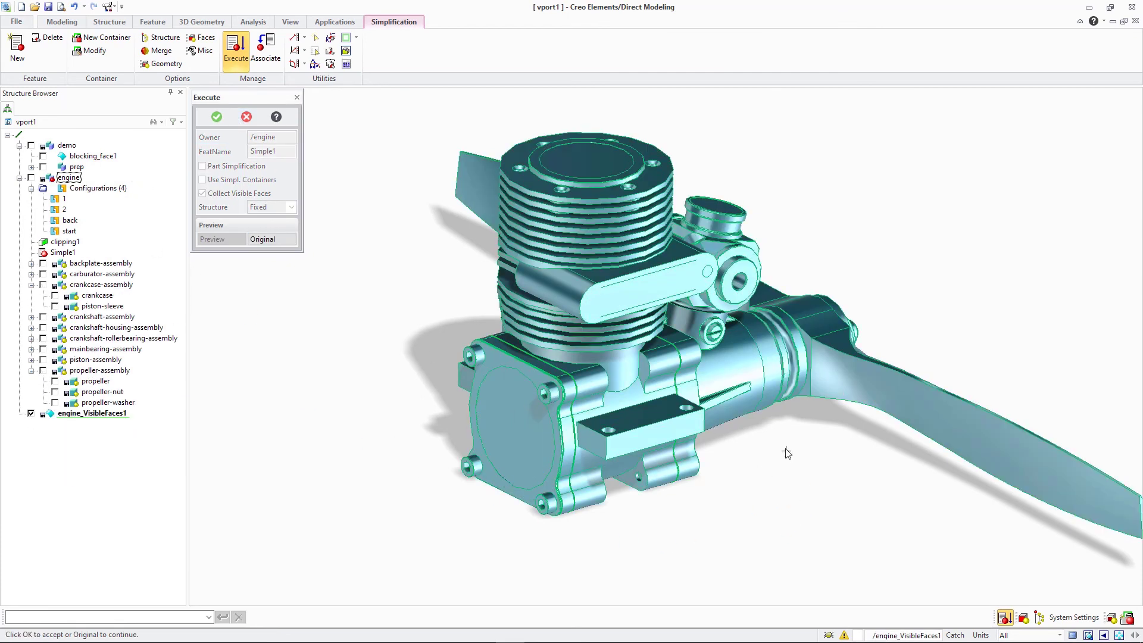
pyautogui.moveTo(732, 429)
pyautogui.mouseDown(button='middle')
pyautogui.moveTo(414, 445)
pyautogui.moveTo(586, 421)
pyautogui.mouseUp(button='middle')
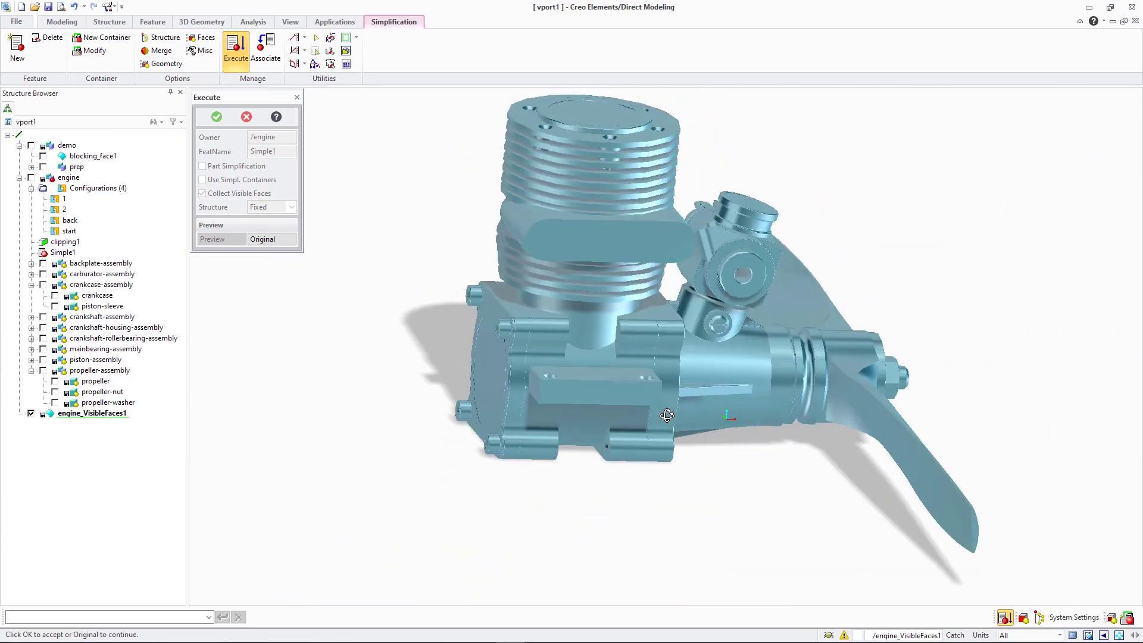
pyautogui.moveTo(585, 422); pyautogui.dragTo(536, 421, button='middle')
# Preview again with part simplification, hiding the engine assembly to show only the faces body.
pyautogui.click(266, 243)
pyautogui.click(204, 167)
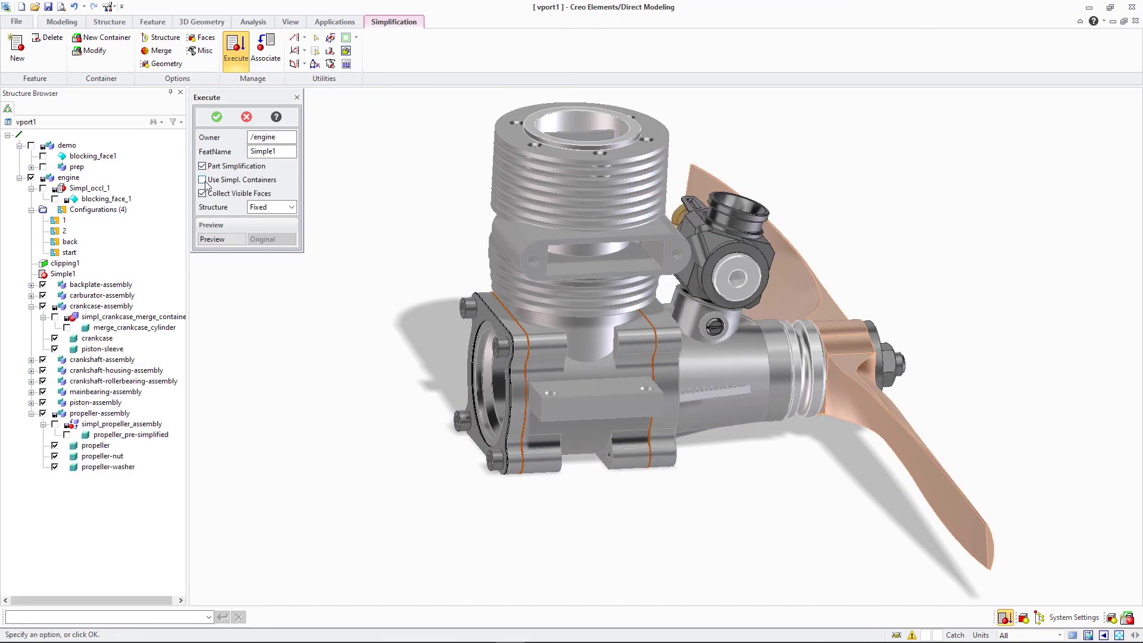
pyautogui.click(223, 241)
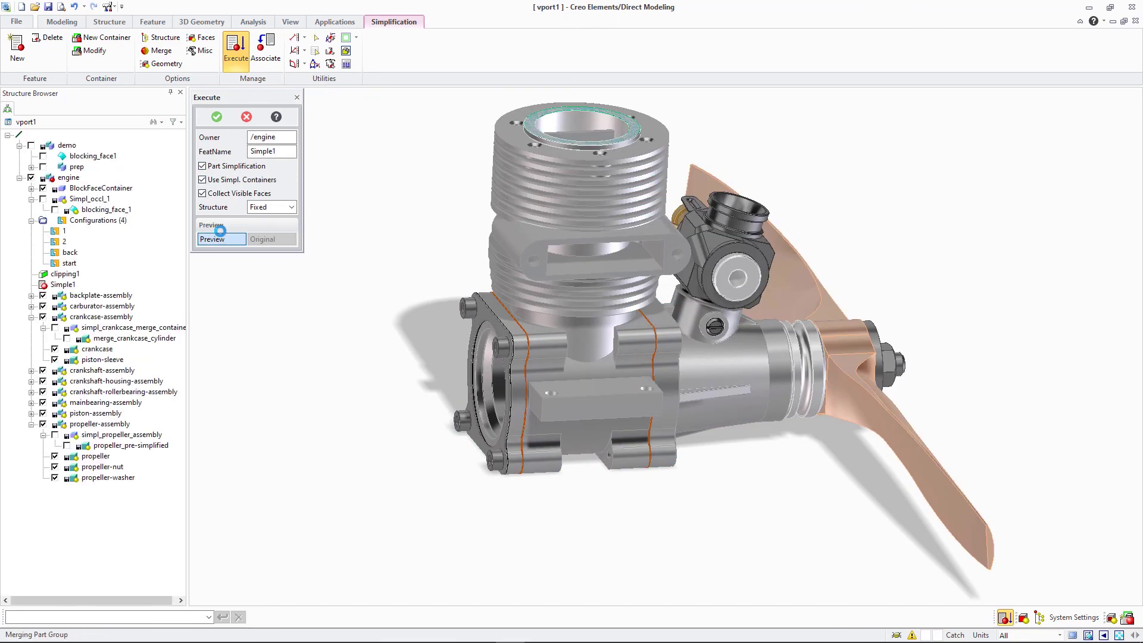
pyautogui.click(31, 179)
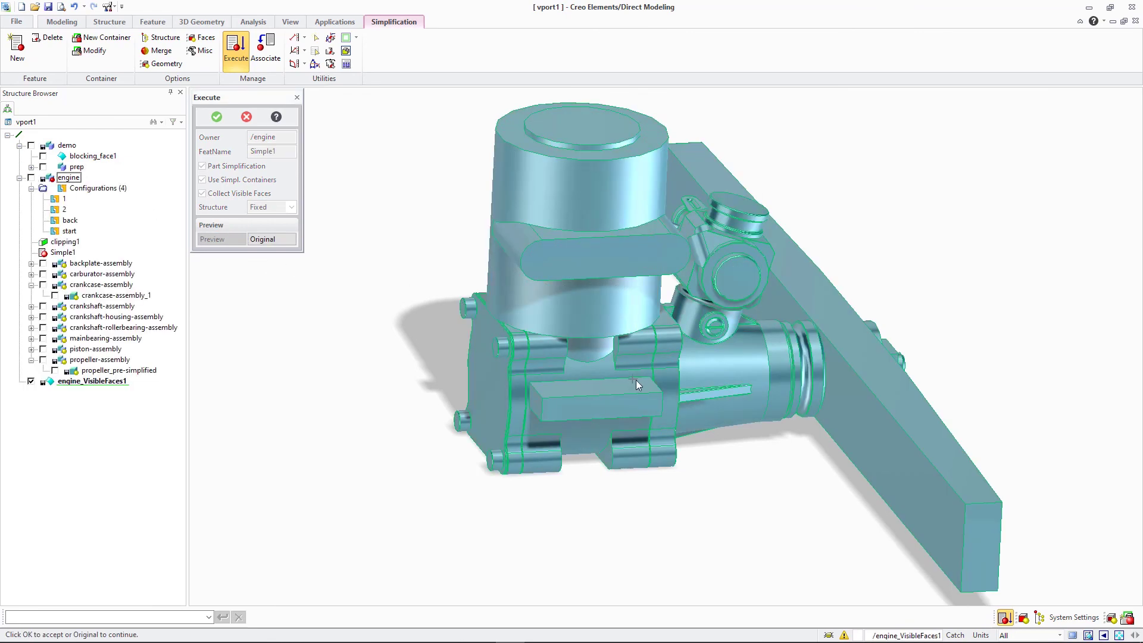